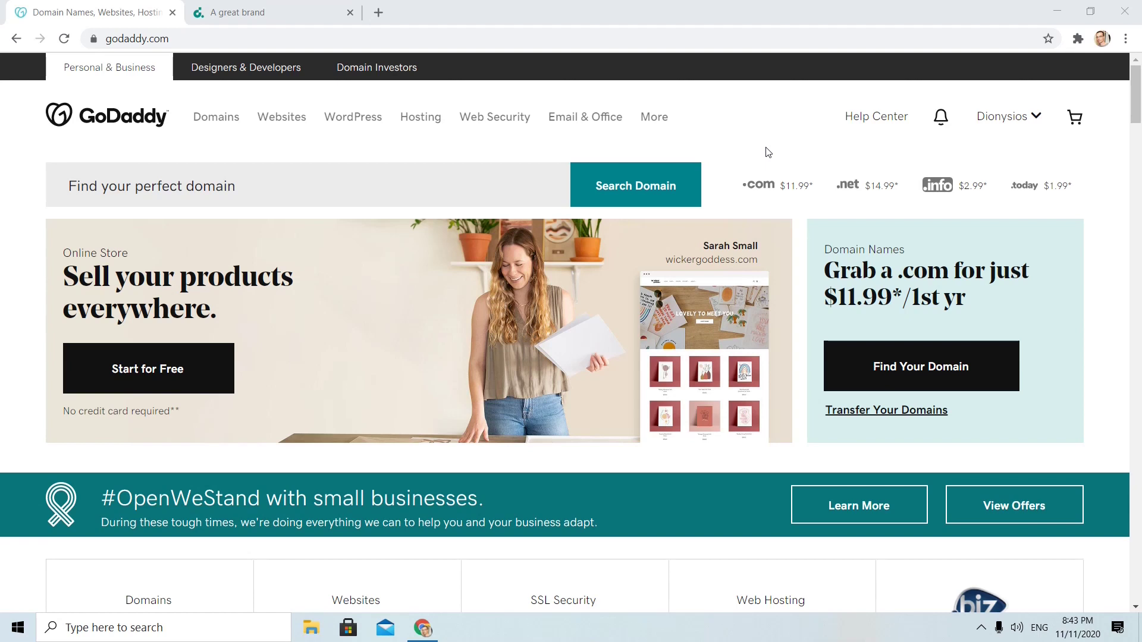
Go to My Products and into Domain Manager's full domain list via Manage All
click(1019, 122)
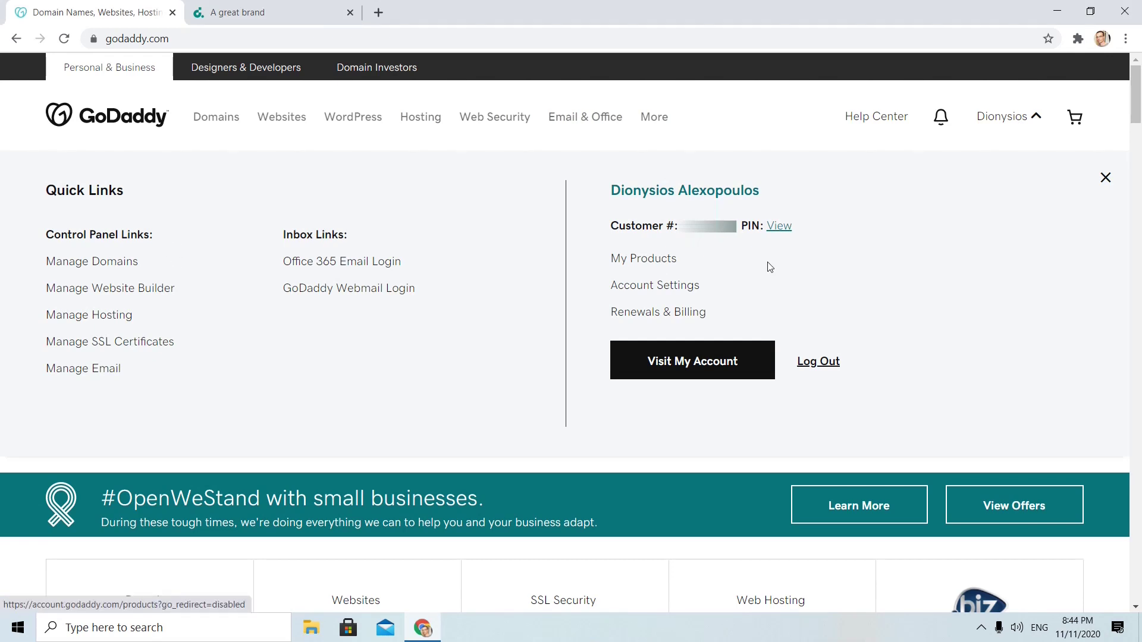
click(636, 267)
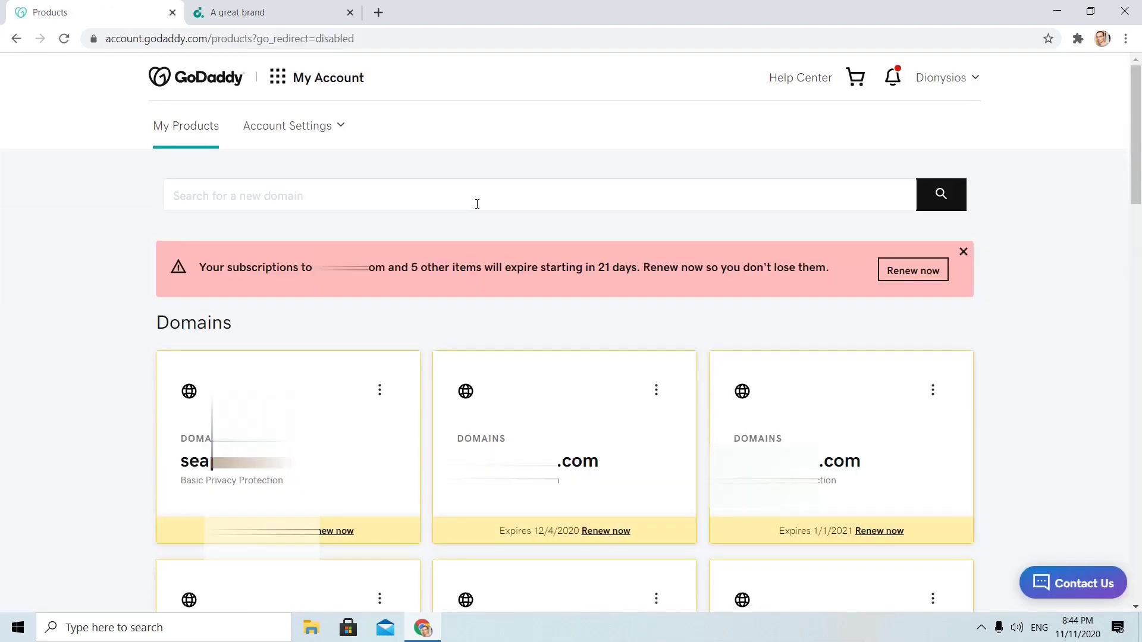
scroll(476, 204, down, 3)
scroll(477, 208, down, 3)
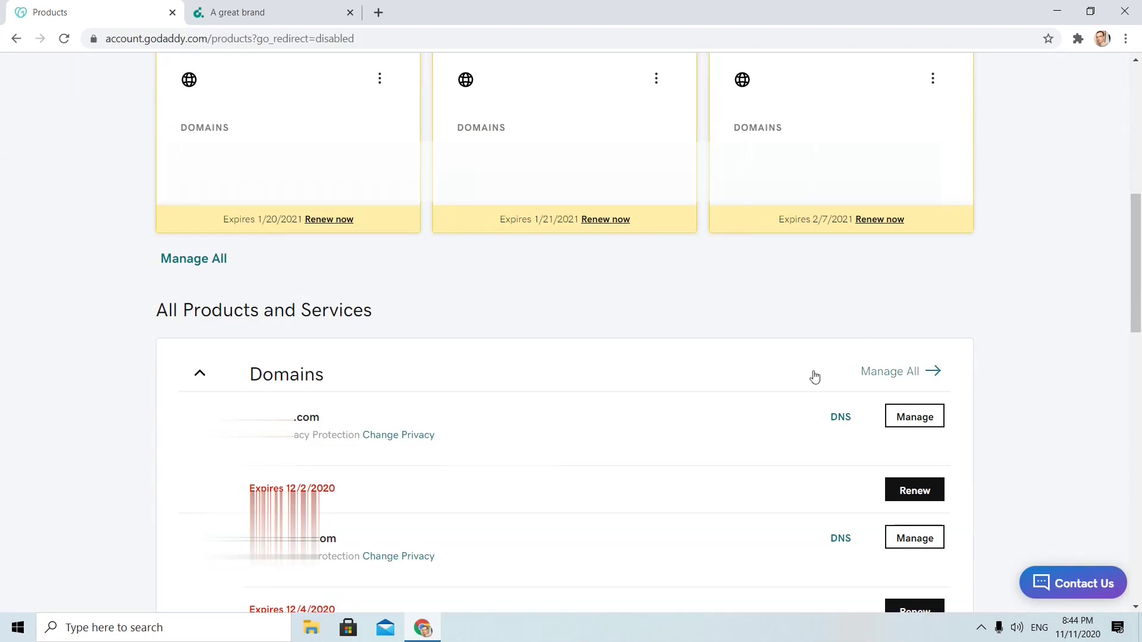
click(206, 261)
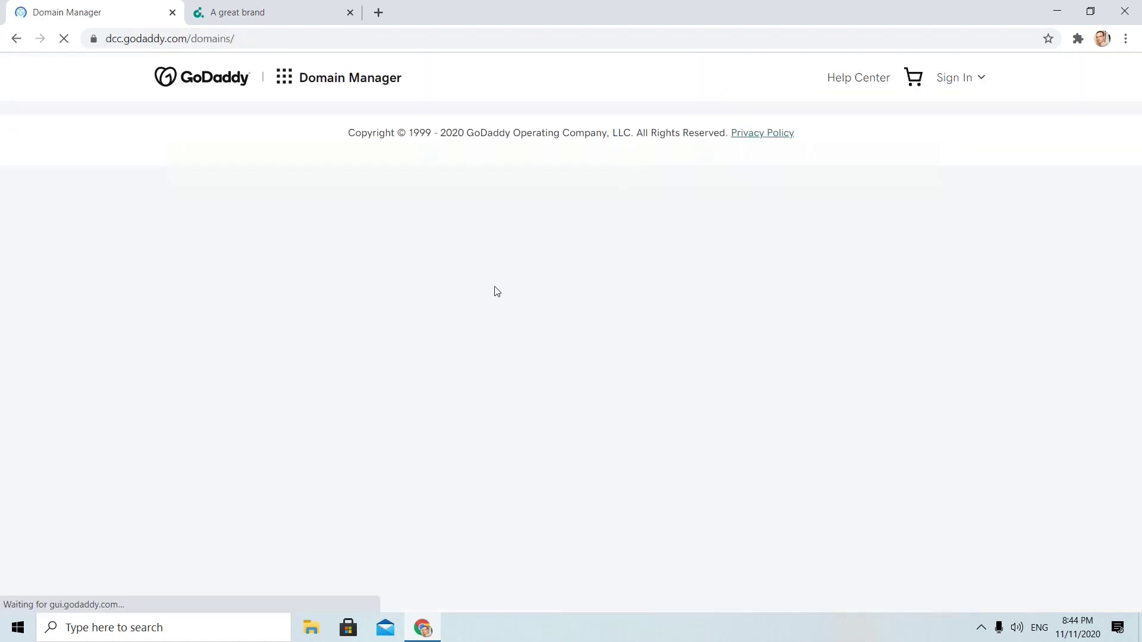
text(bakc)
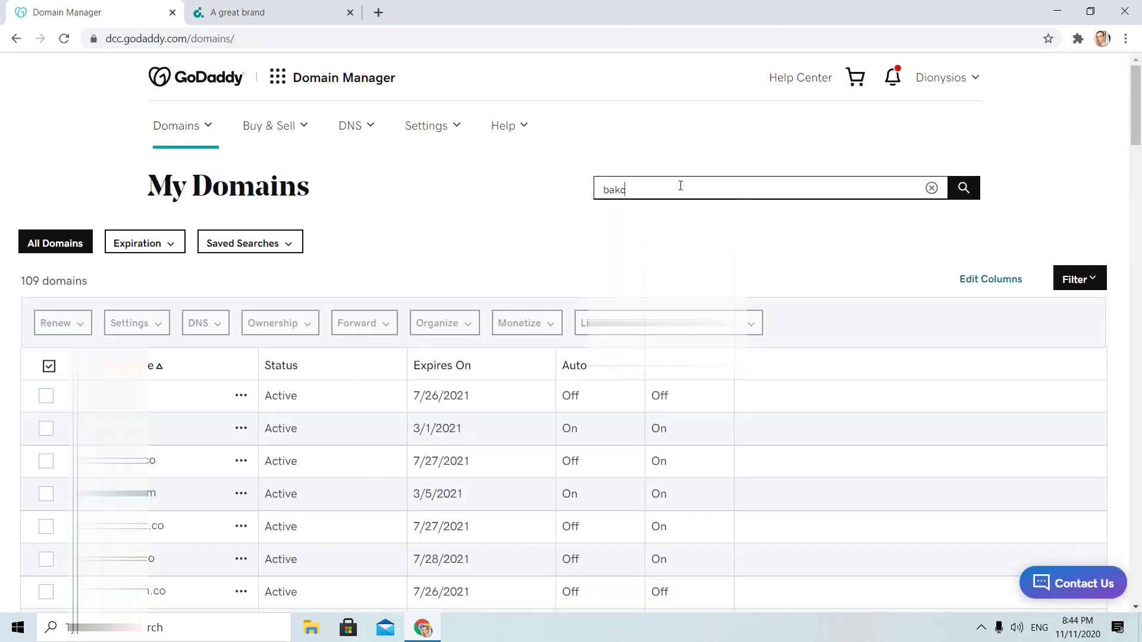
Filter My Domains to backbone.me, select its row and show the Forward options
key(BackSpace)
key(BackSpace)
text(ckbo)
text(ne.me)
key(Return)
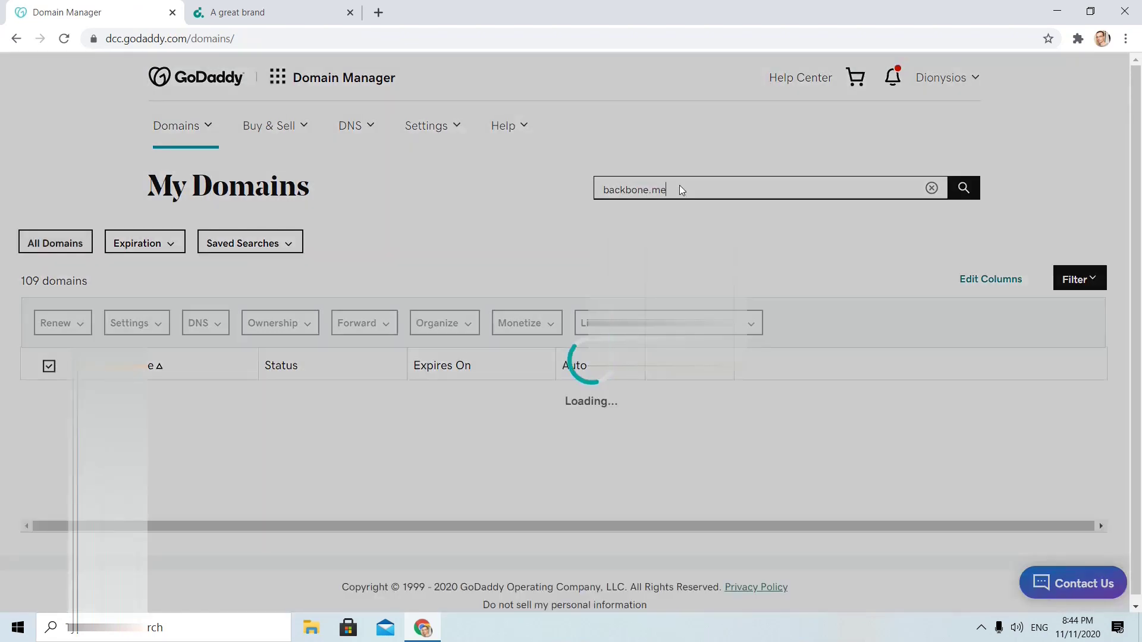
mouse_move(115, 396)
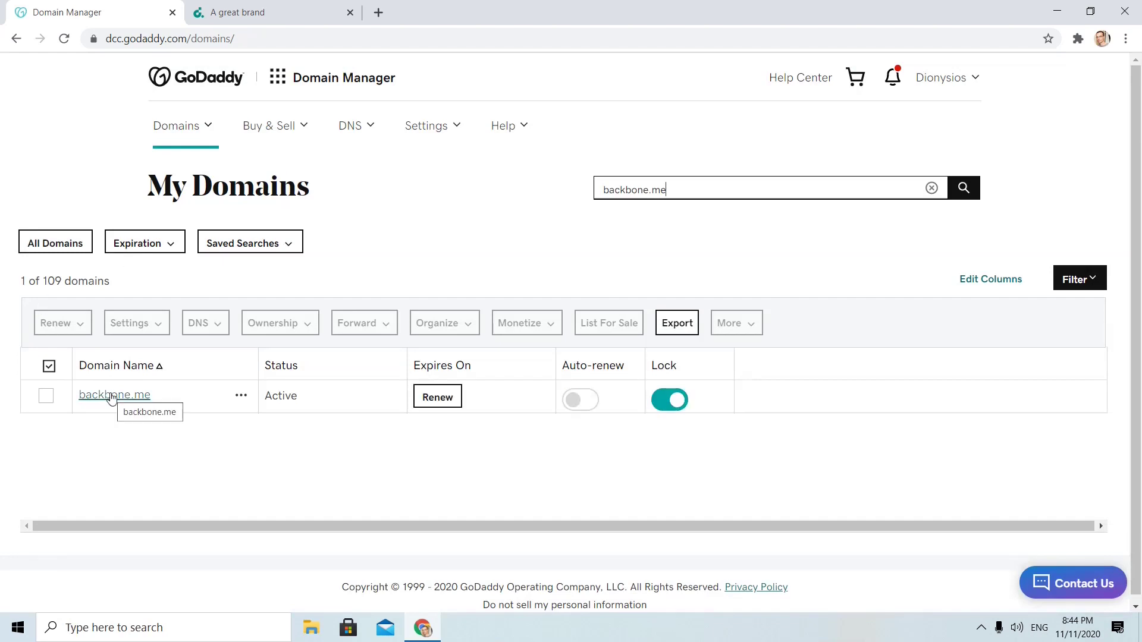
click(45, 397)
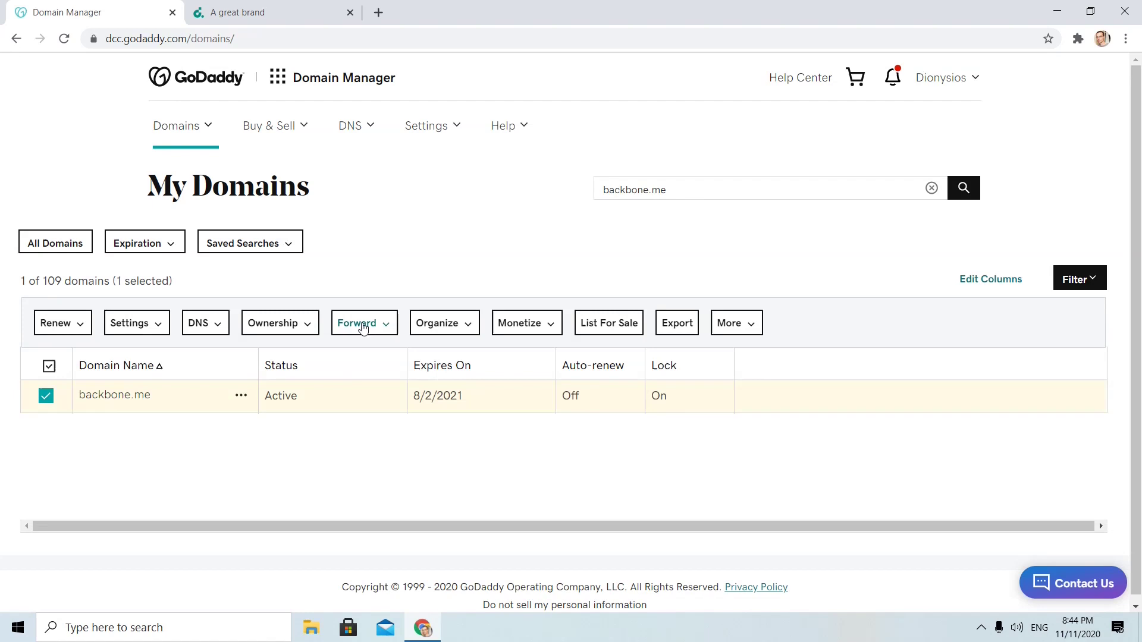
click(363, 327)
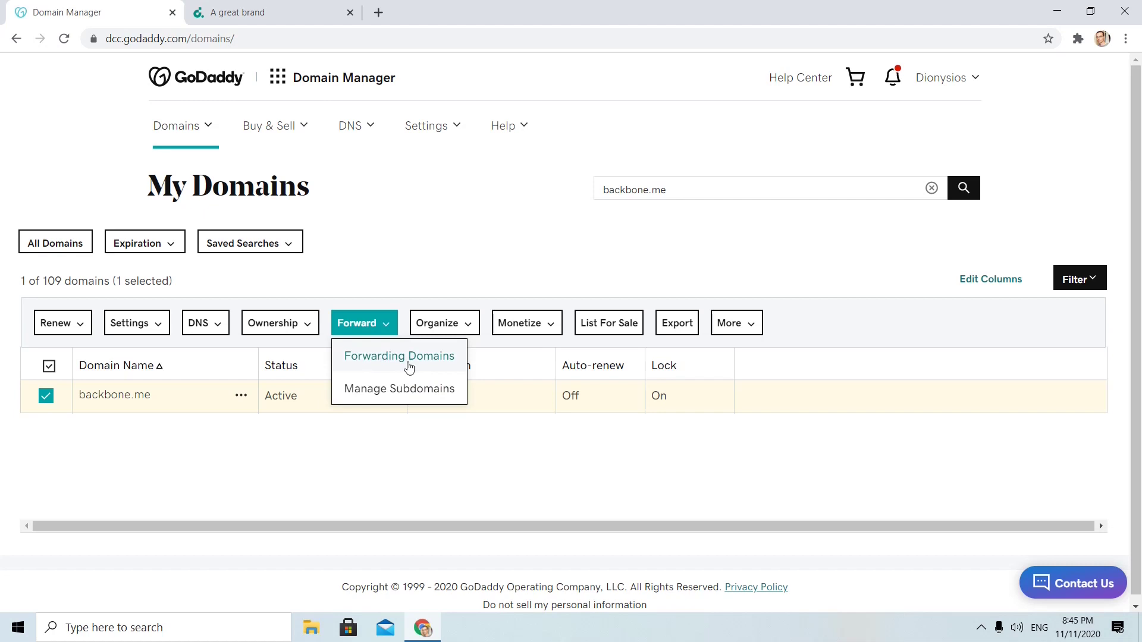
click(408, 362)
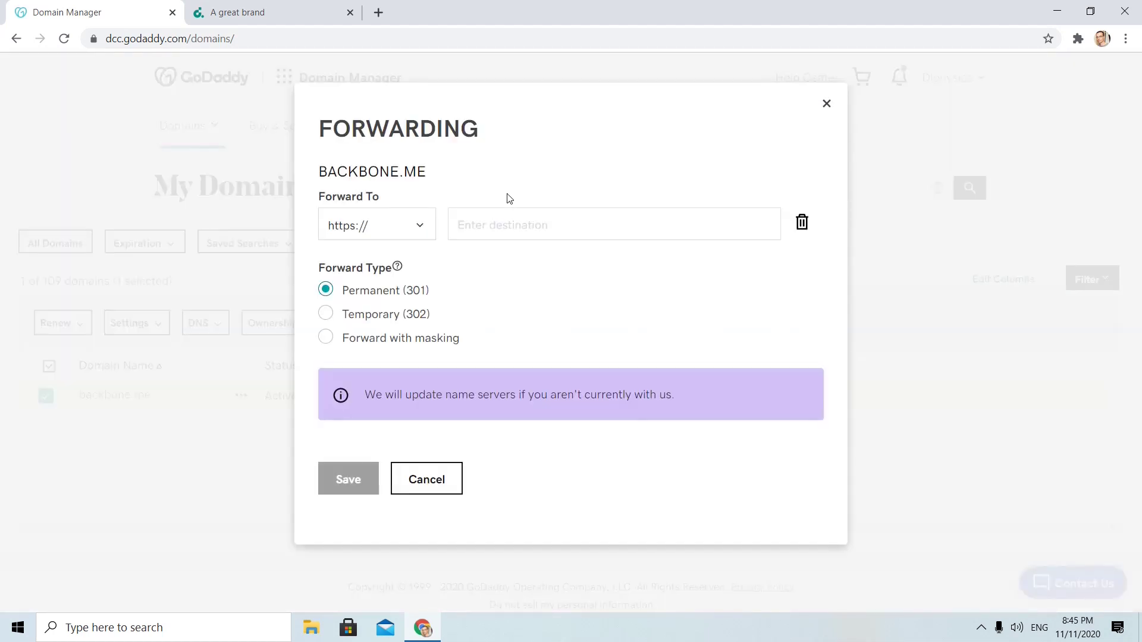
click(487, 225)
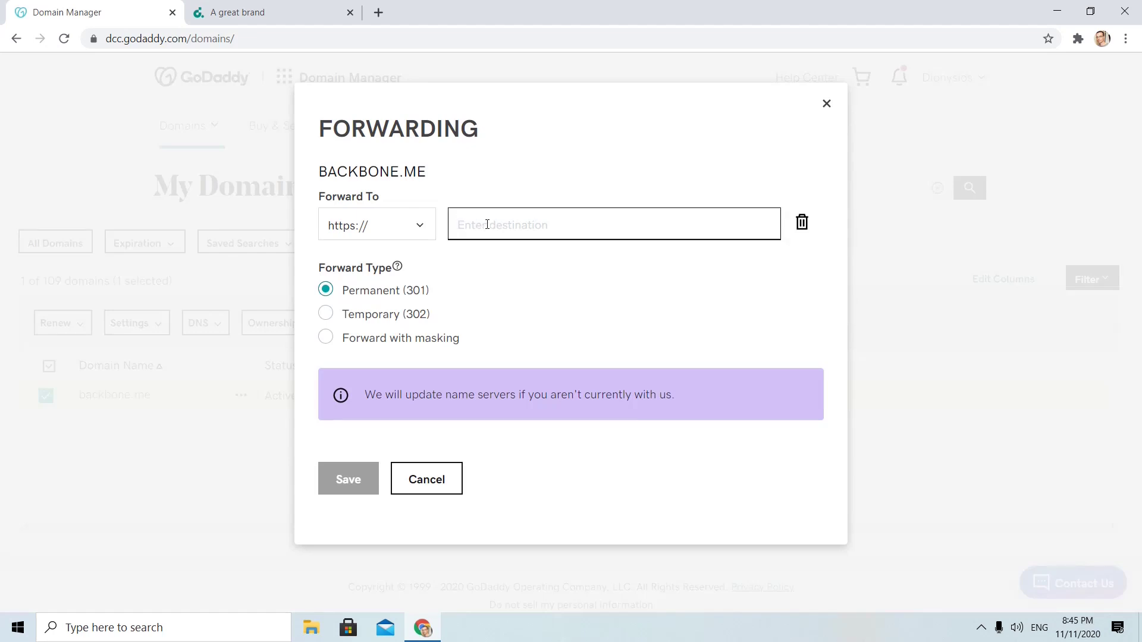
text(ww)
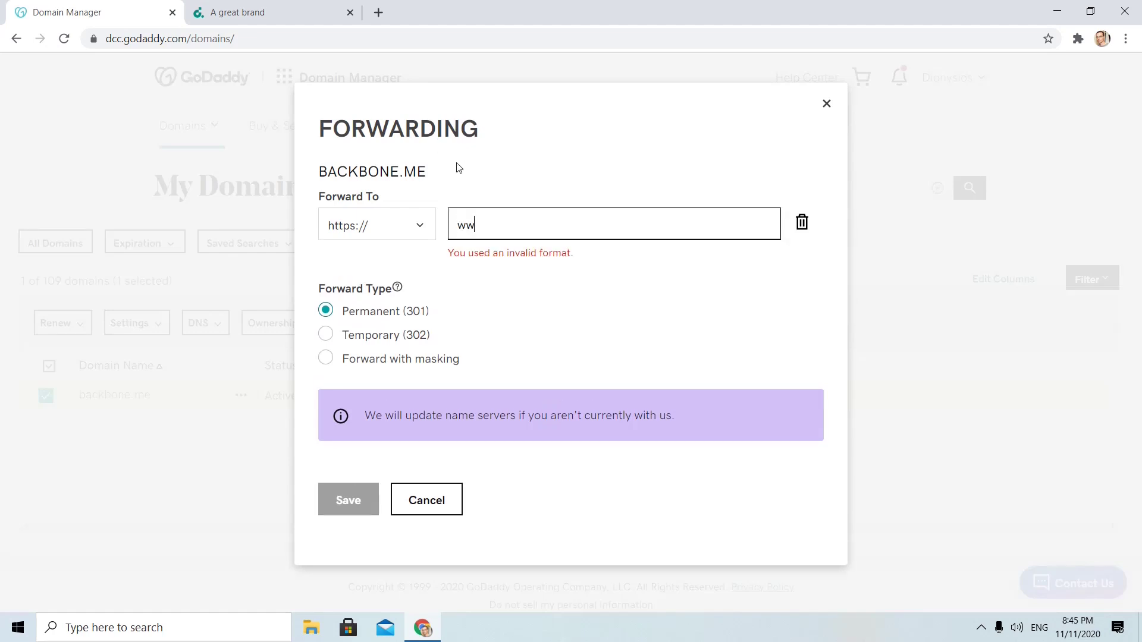
text(w.buyc)
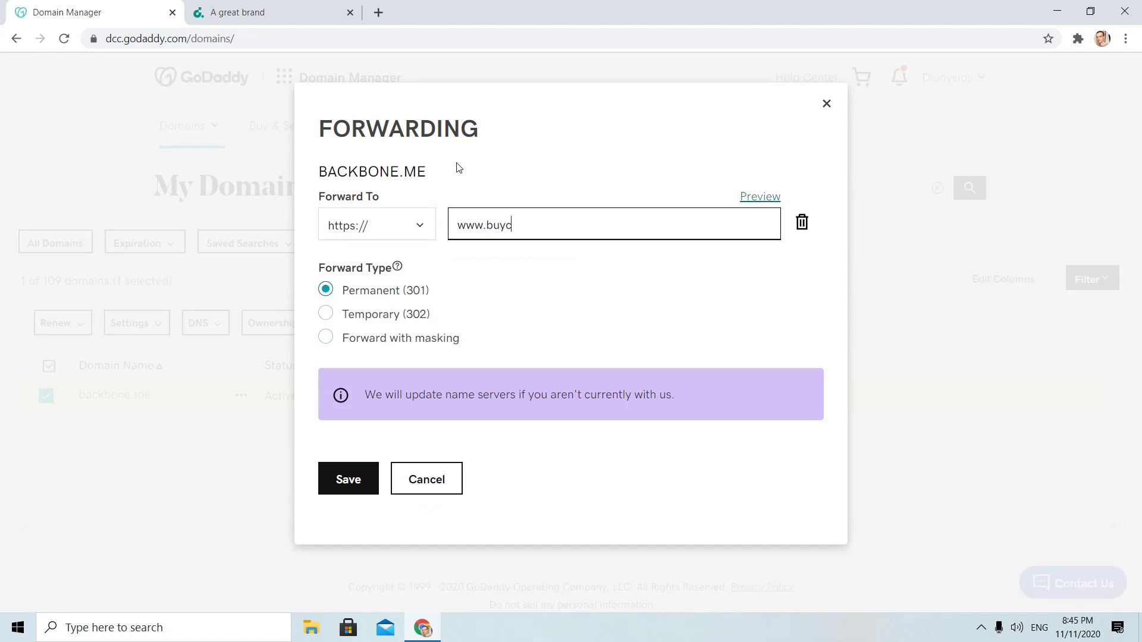
text(ompany)
text(name)
text(.com)
click(760, 198)
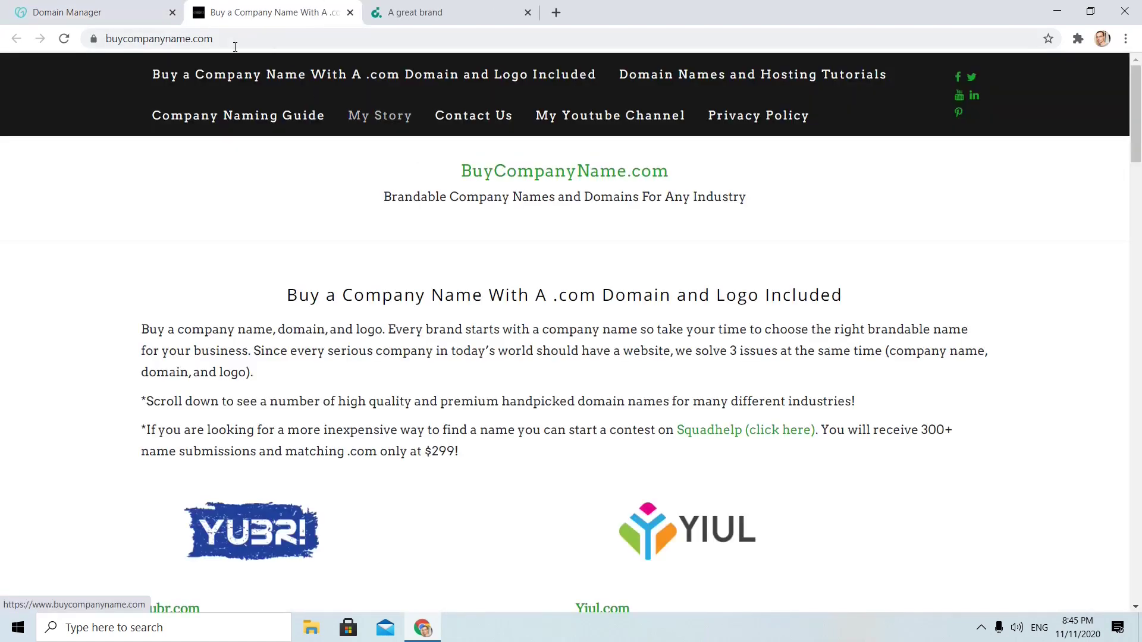
double_click(258, 40)
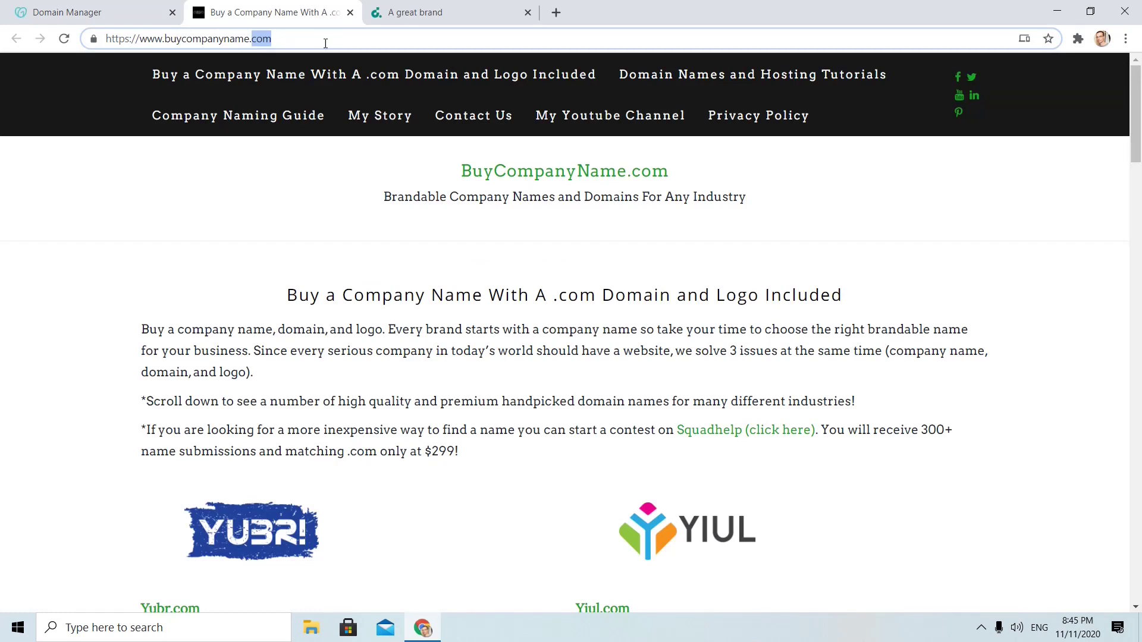
click(313, 42)
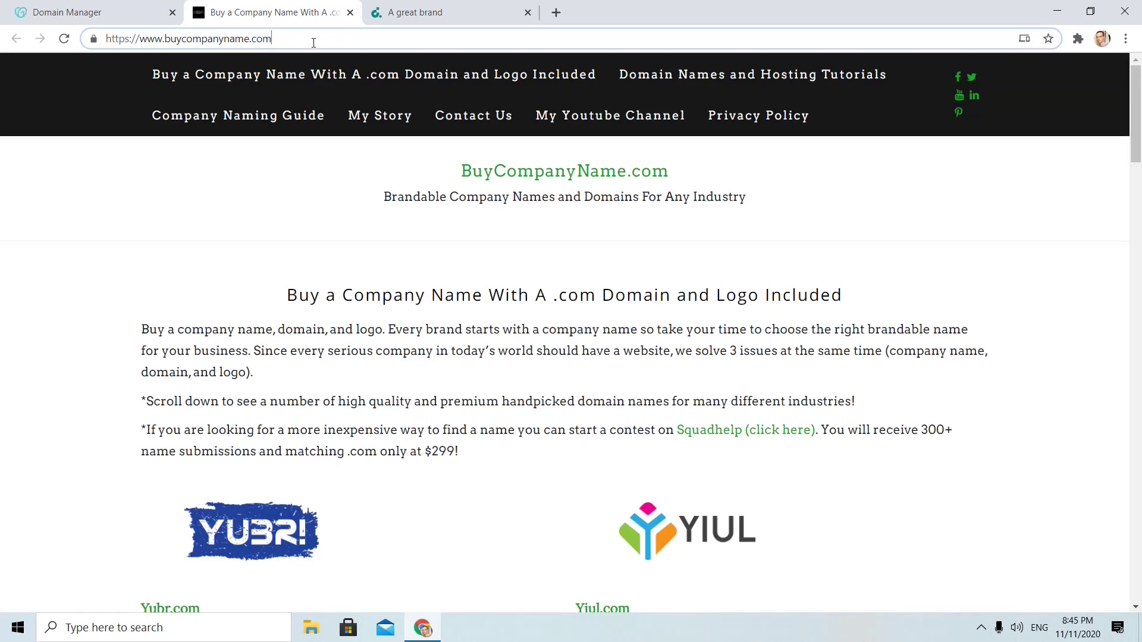
click(105, 9)
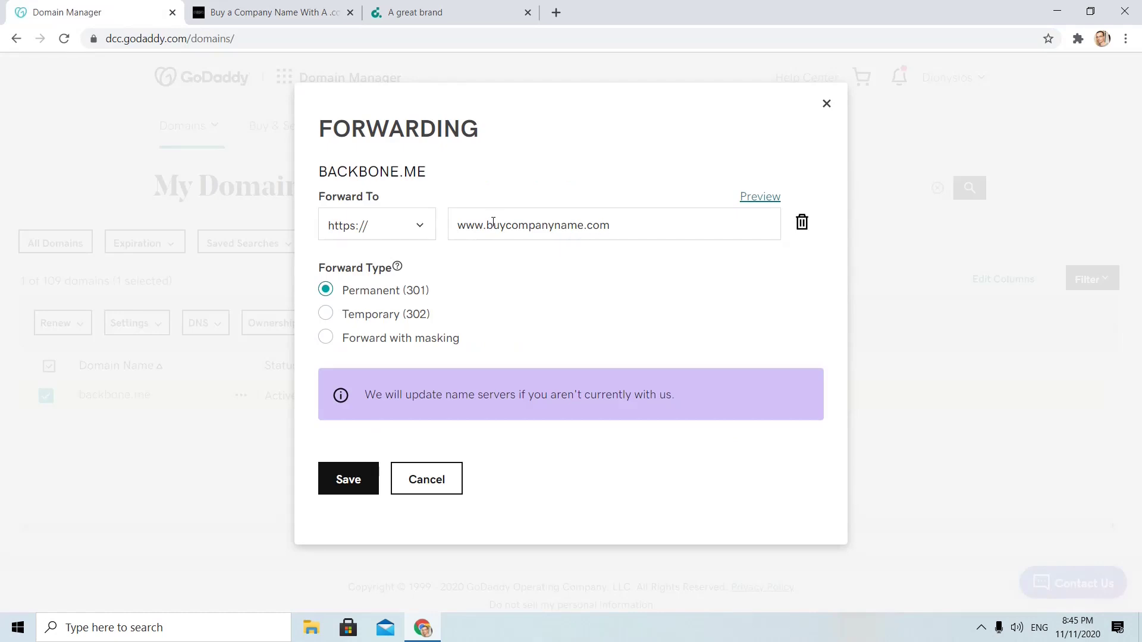
click(640, 227)
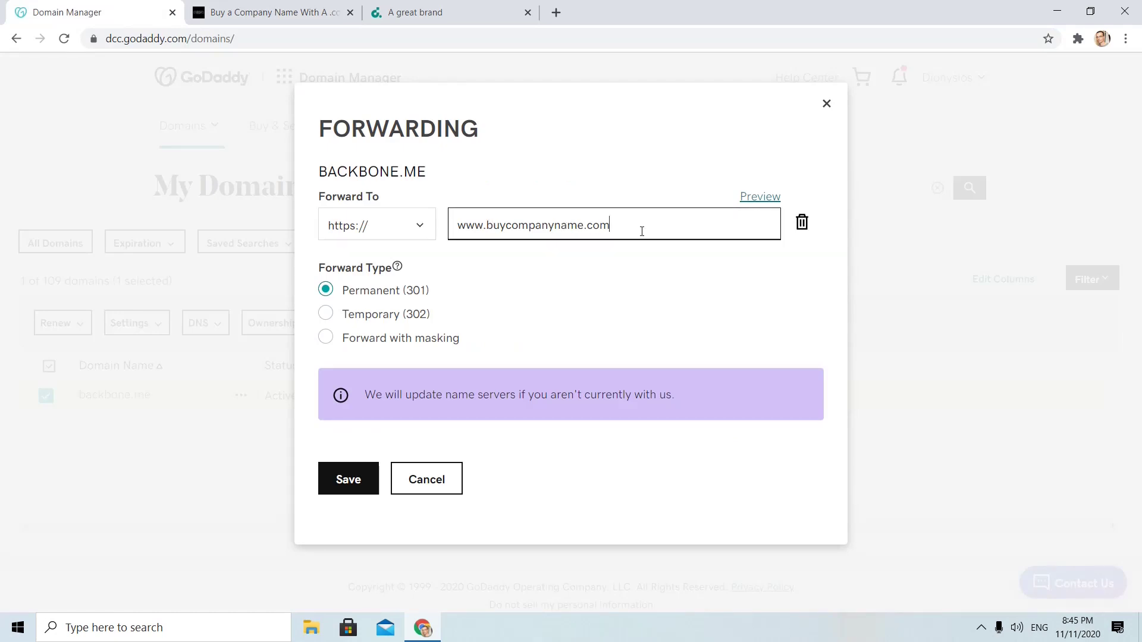
text(sss)
click(754, 199)
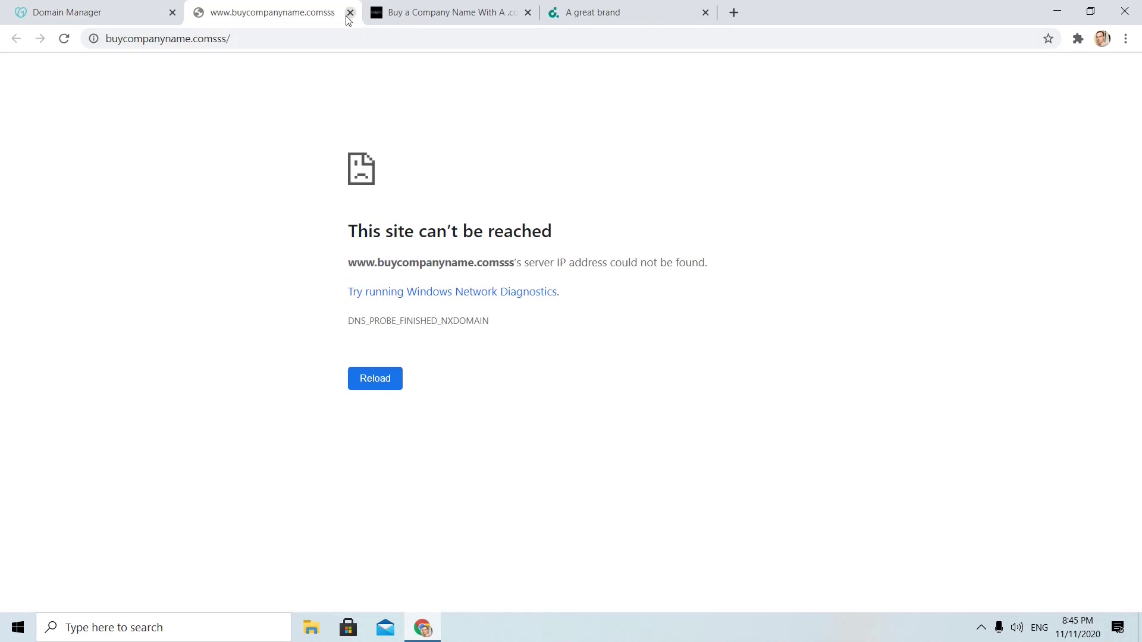
click(349, 13)
click(380, 227)
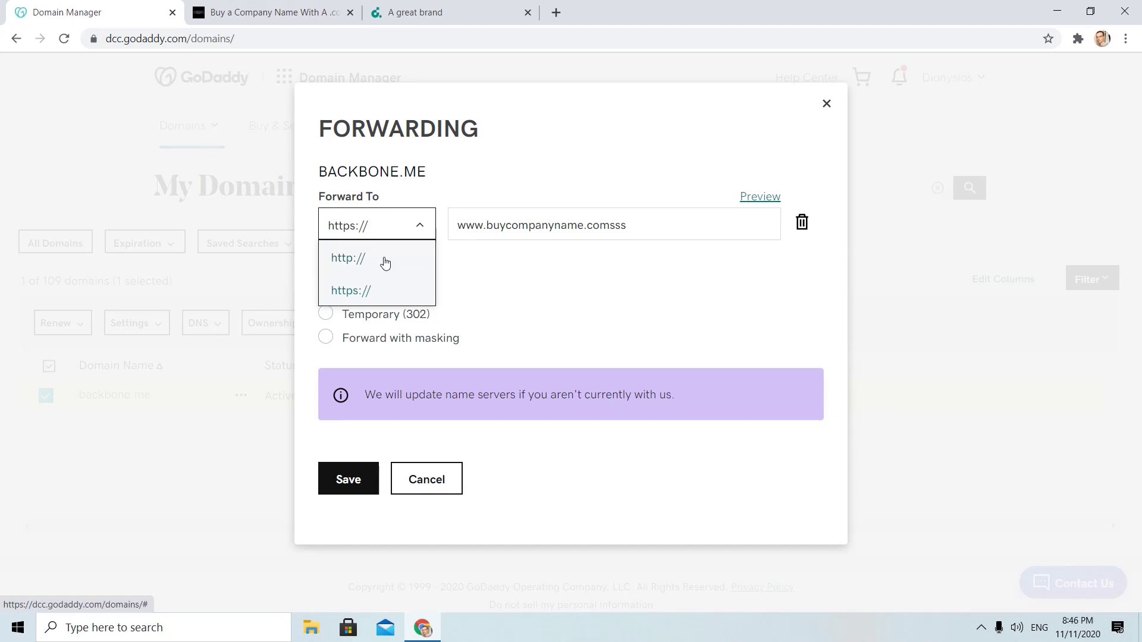
click(384, 261)
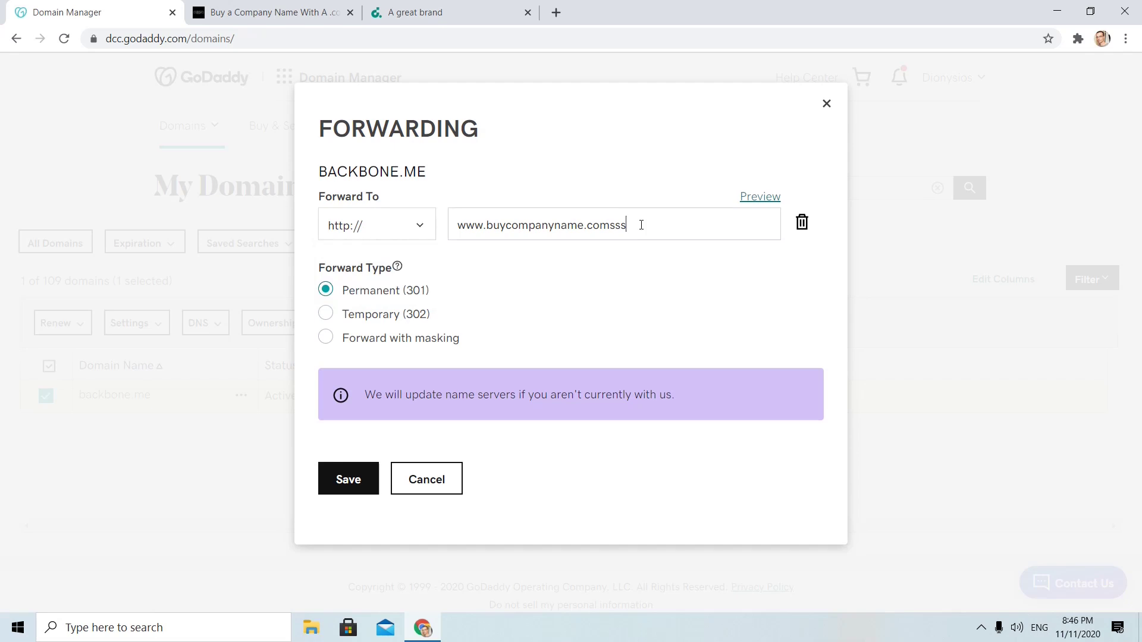
drag(640, 225, 610, 224)
key(BackSpace)
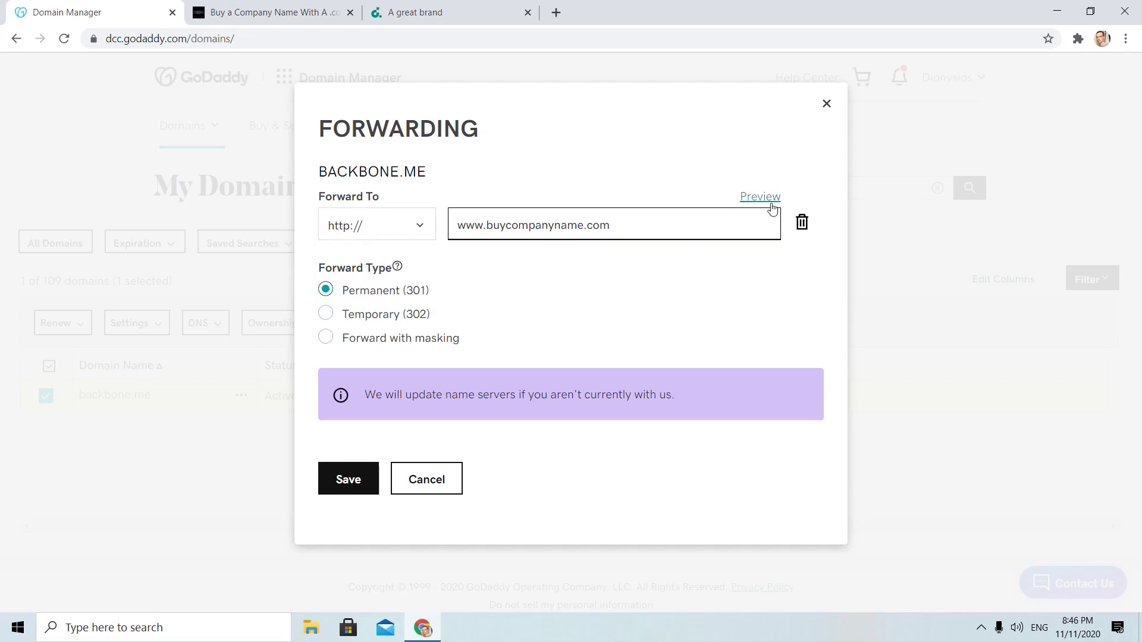
click(771, 205)
drag(271, 38, 220, 39)
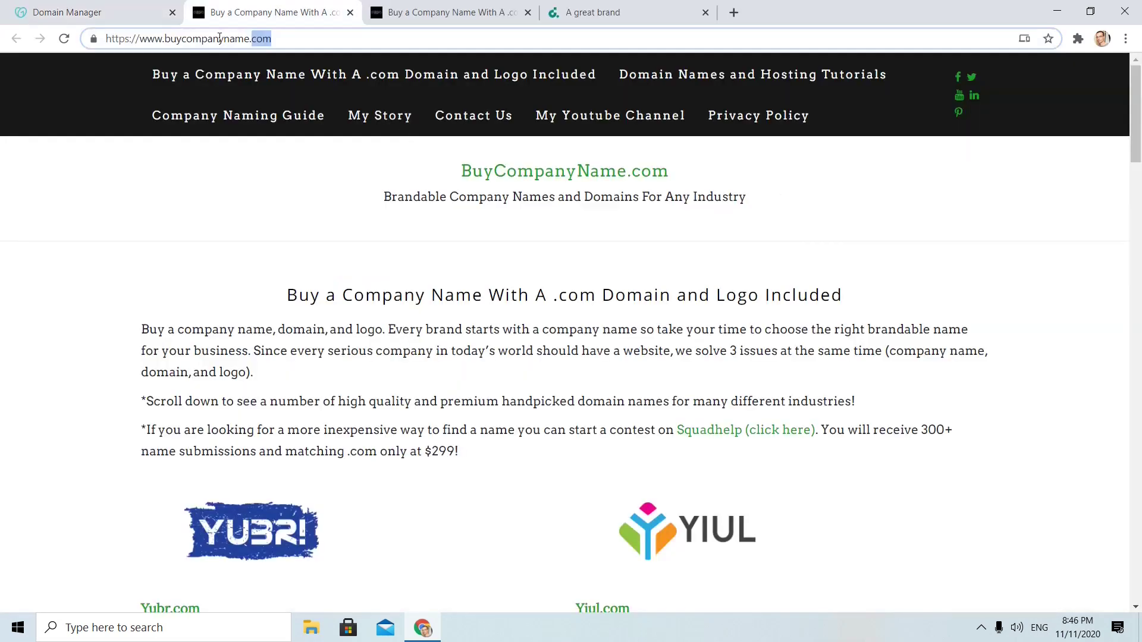
click(134, 13)
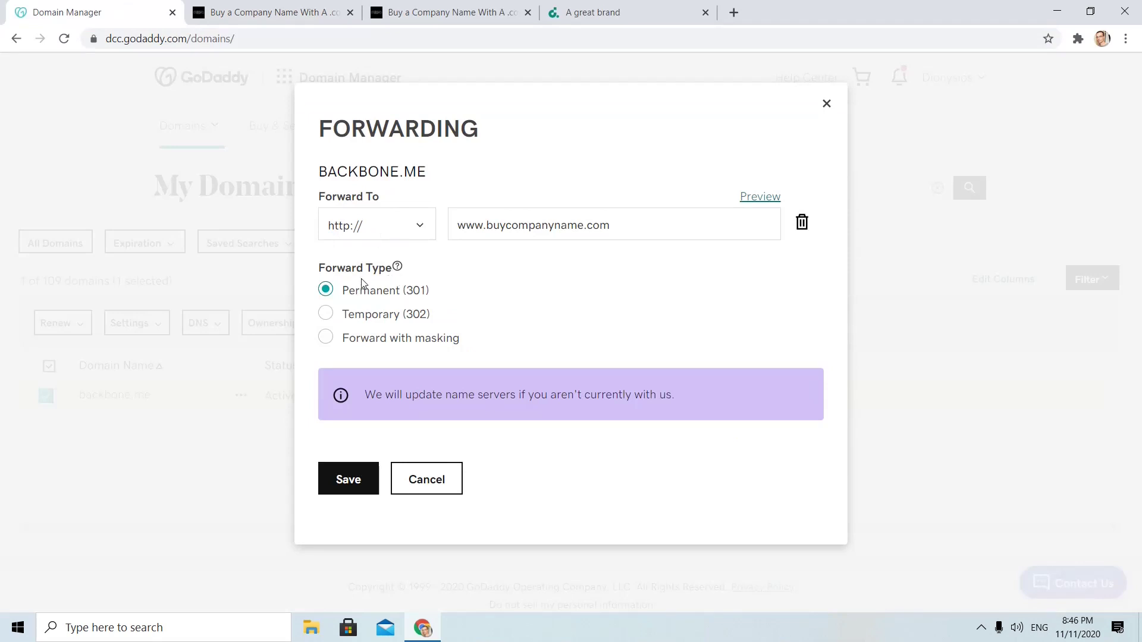
click(419, 225)
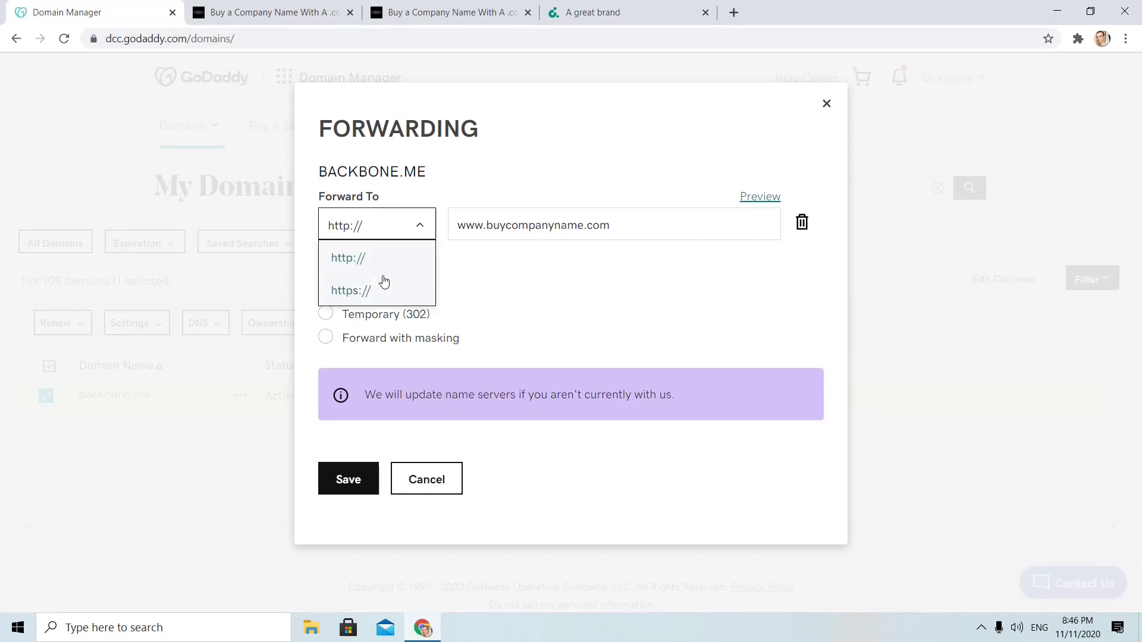
click(383, 288)
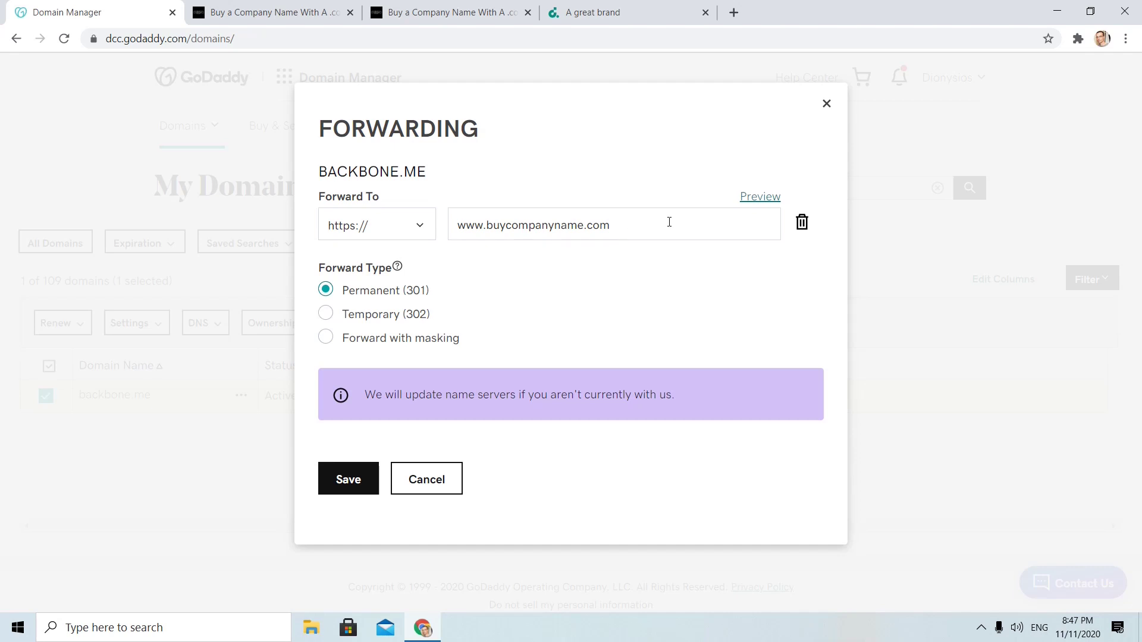
drag(328, 174, 460, 176)
click(460, 176)
Choose Forward with masking, then view metallic.me and buycompanyname.com in other tabs
click(324, 338)
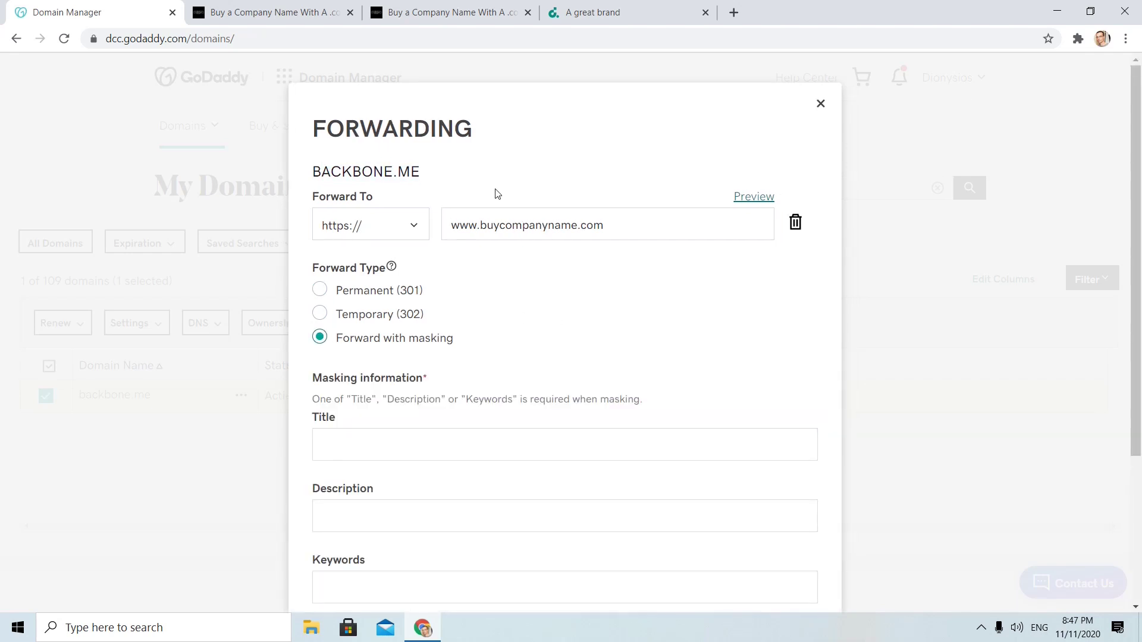
scroll(513, 298, down, 2)
scroll(495, 237, up, 2)
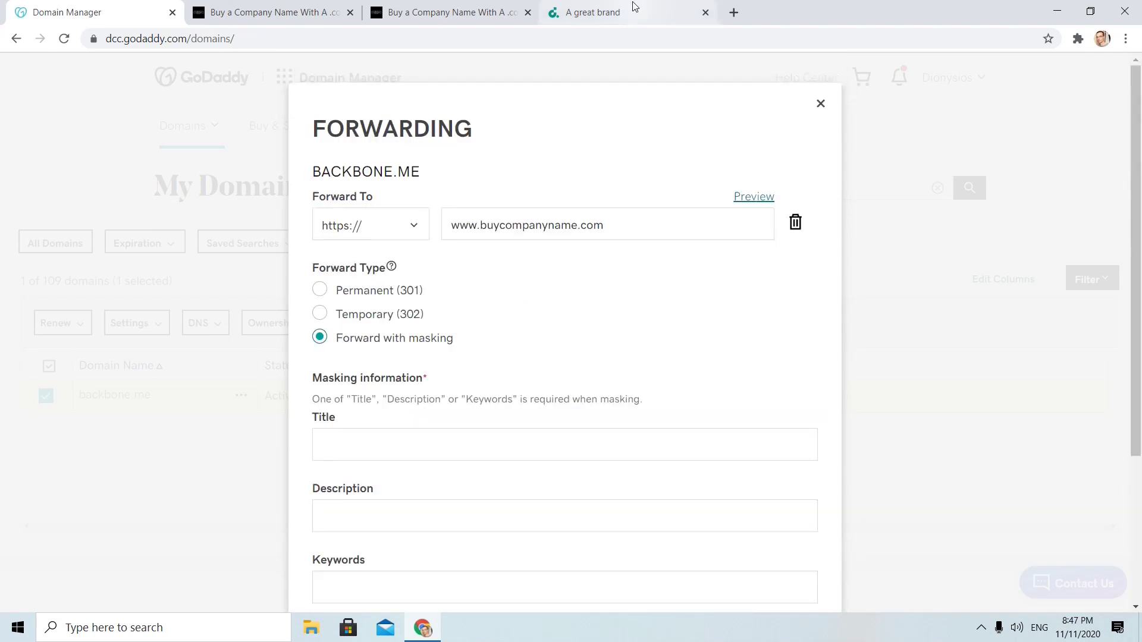
click(632, 8)
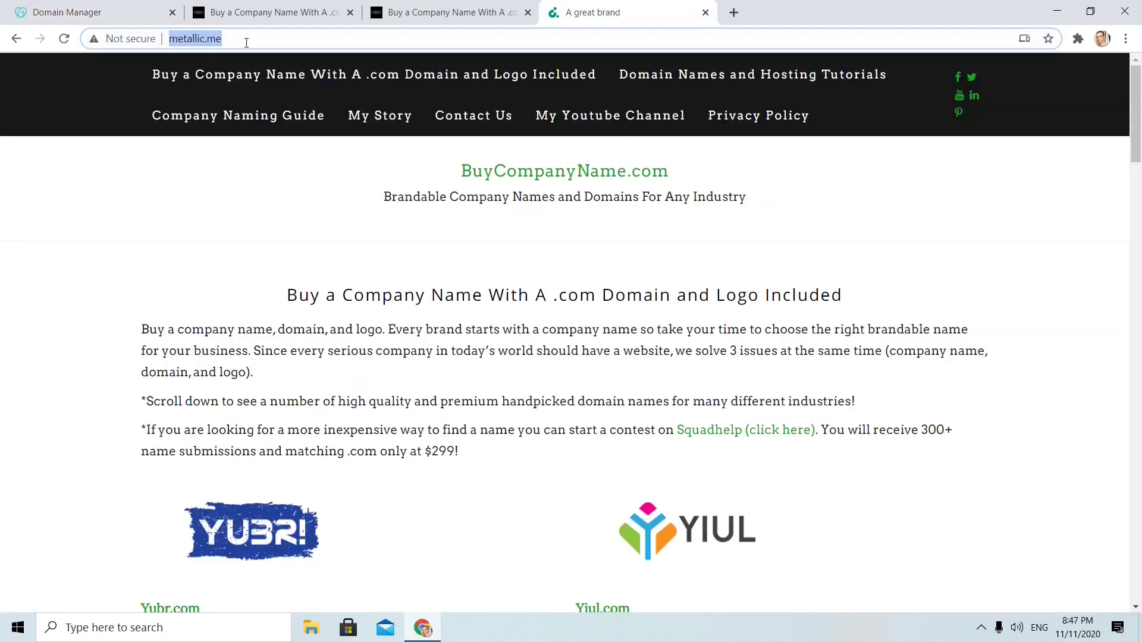
click(249, 43)
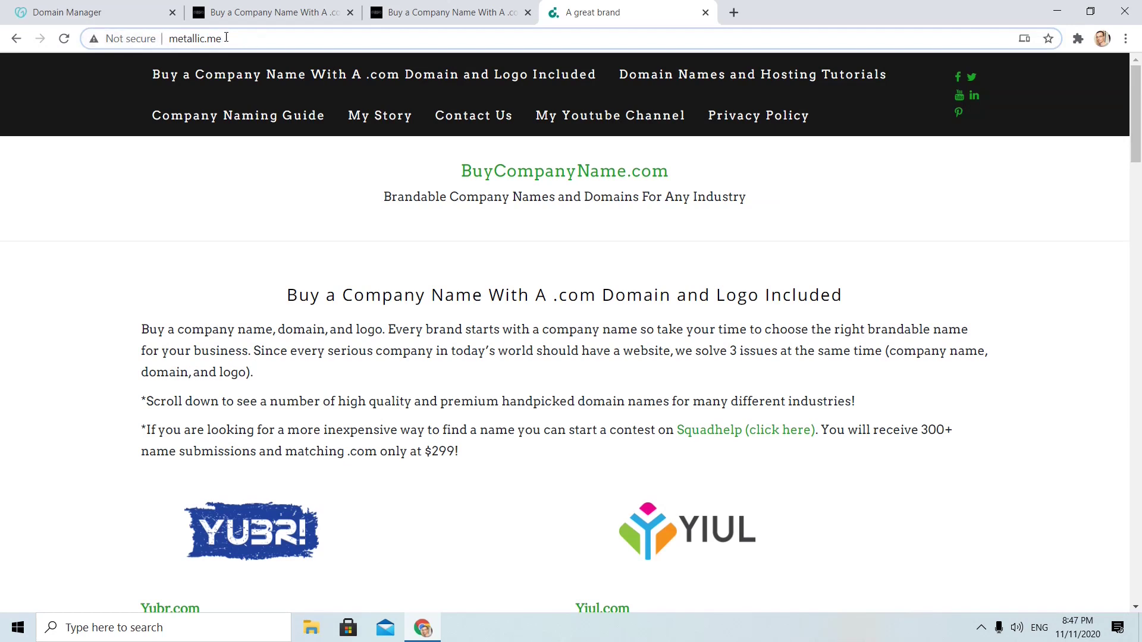
key(ctrl+Page_Up)
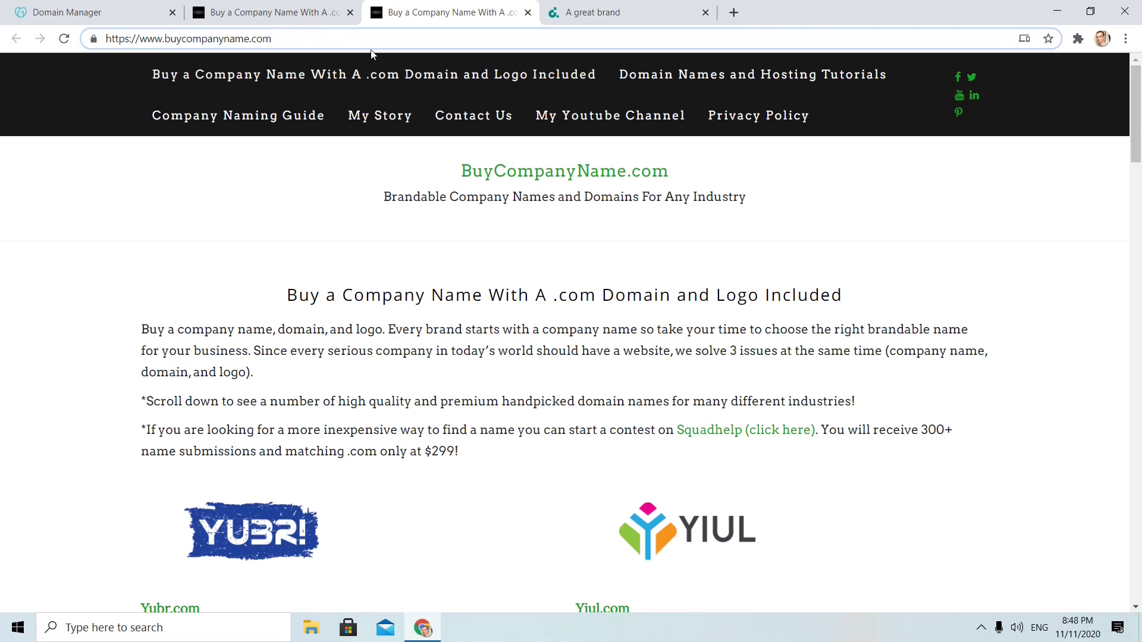
key(ctrl+Tab)
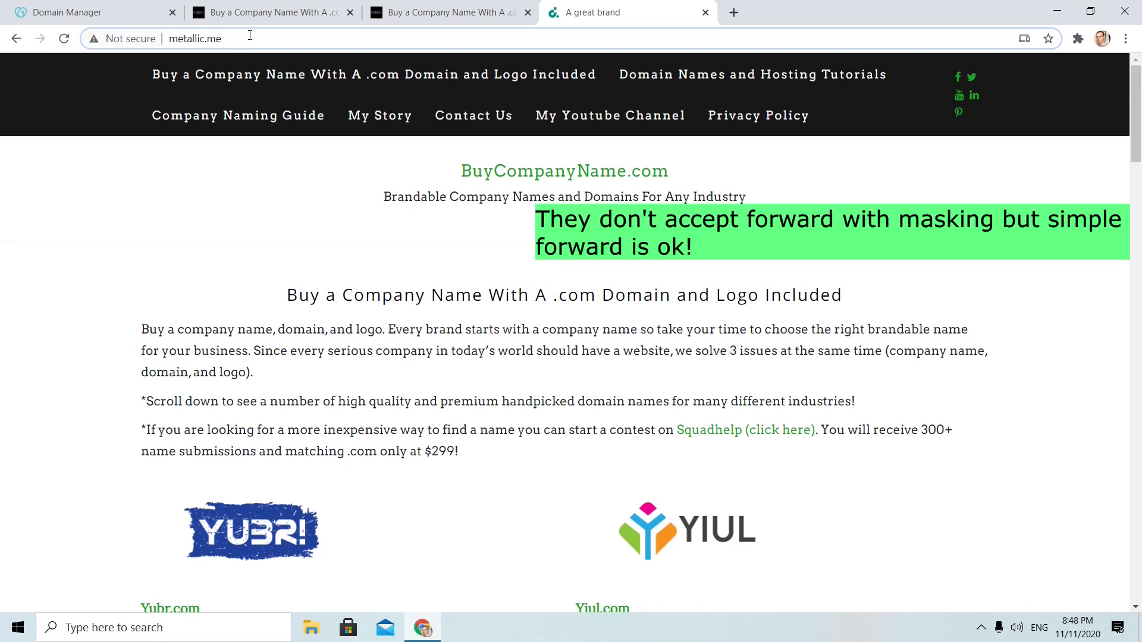
Replace backbone.me's masked Forward To destination with twitter.com
click(80, 11)
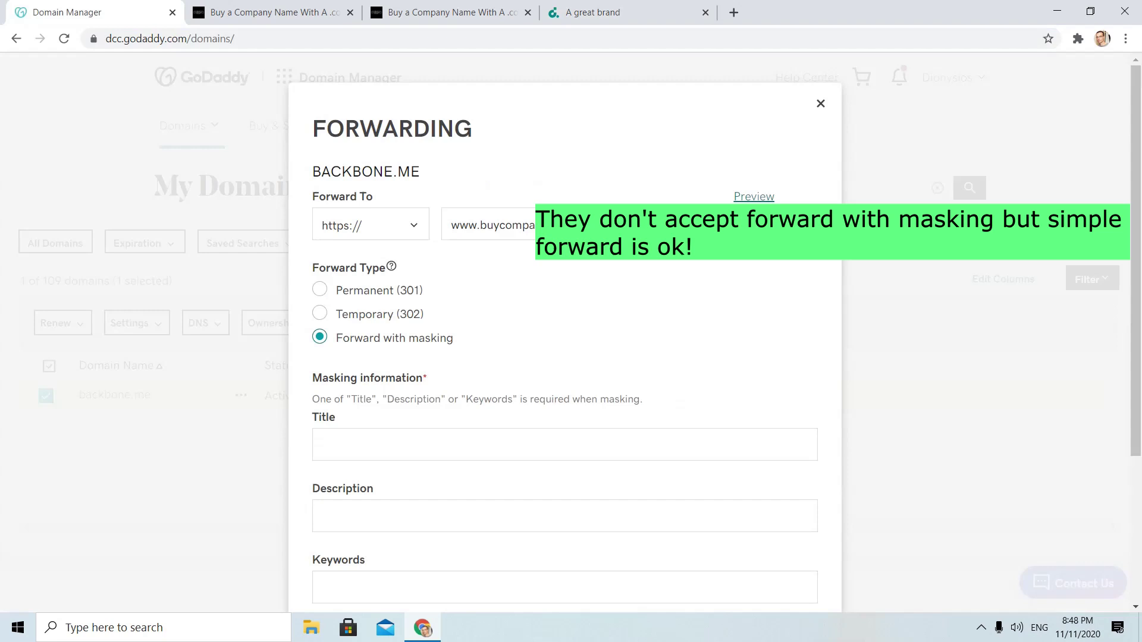
drag(515, 211, 436, 215)
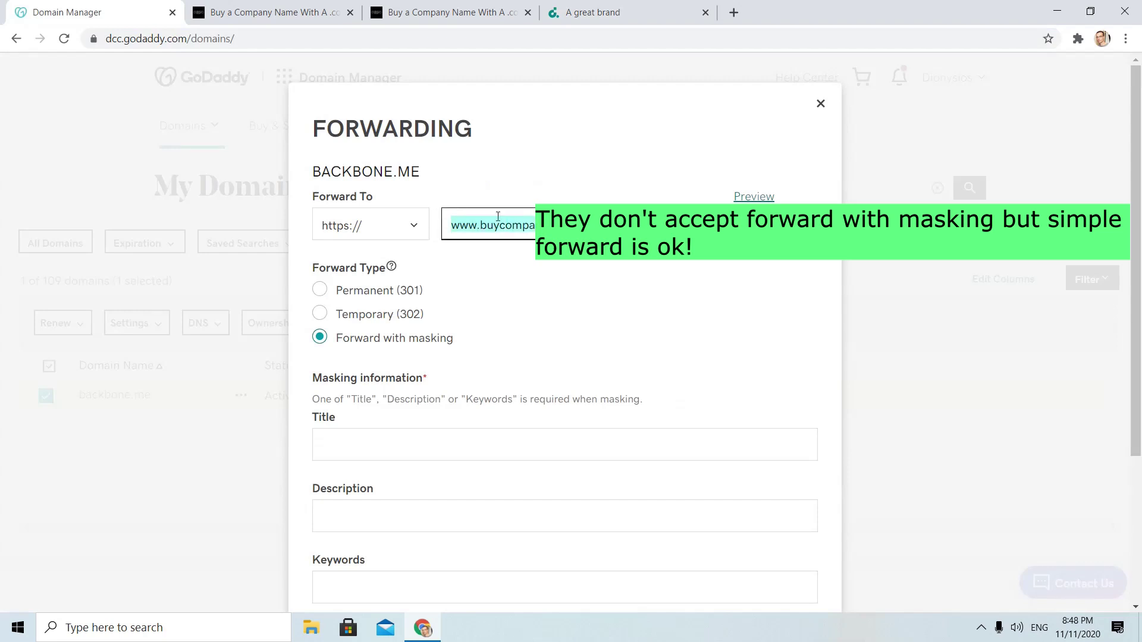
text(twitt)
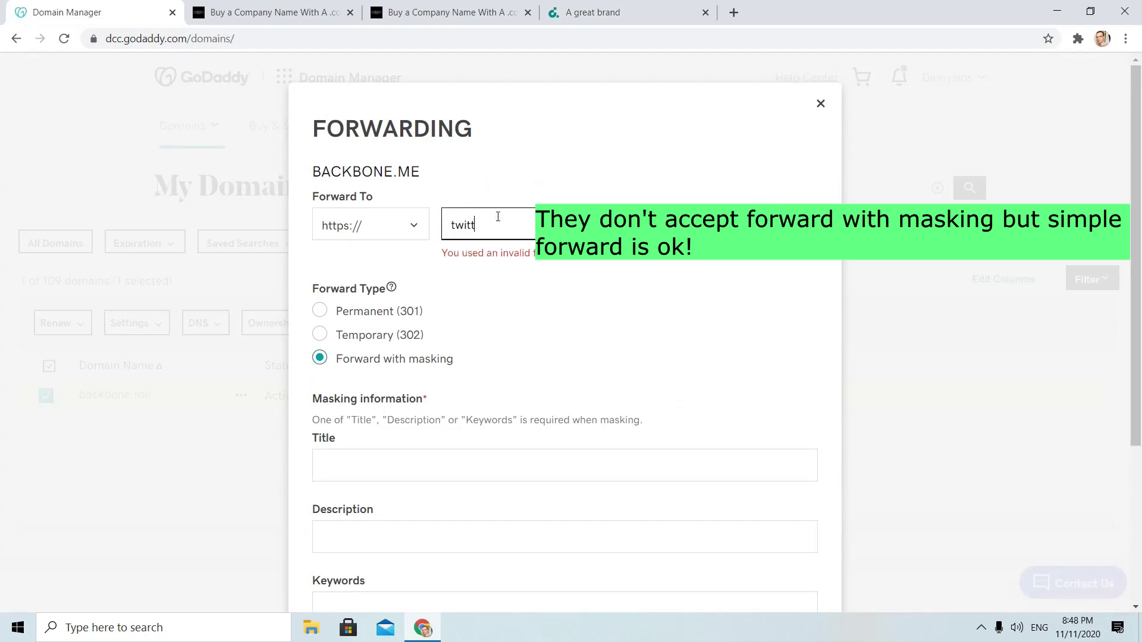
text(er.com)
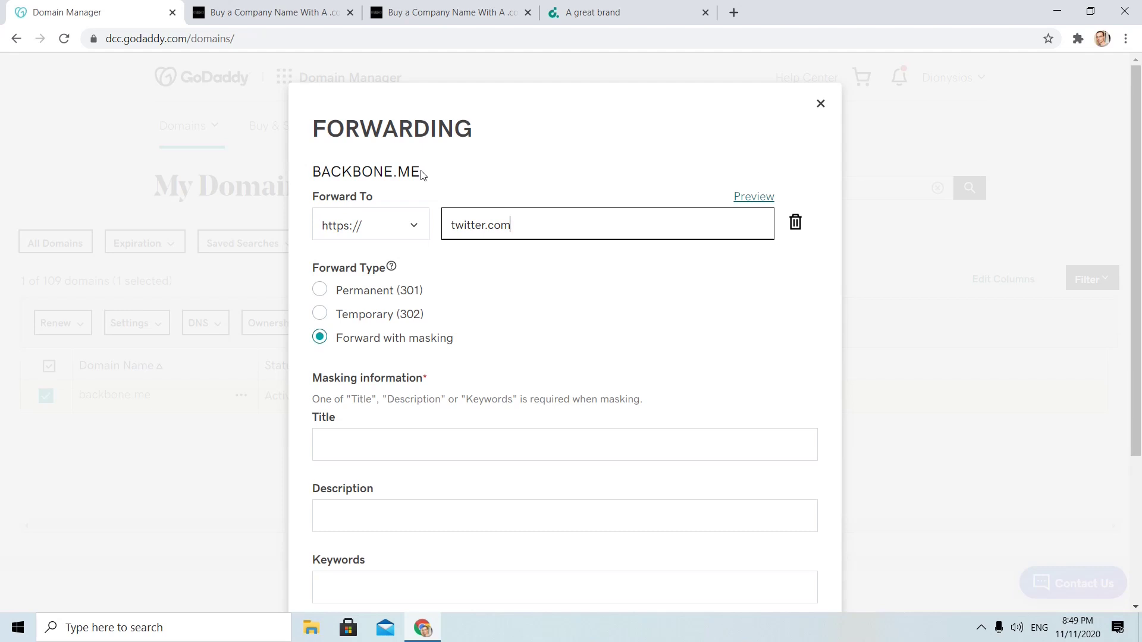
drag(420, 176, 407, 225)
click(490, 332)
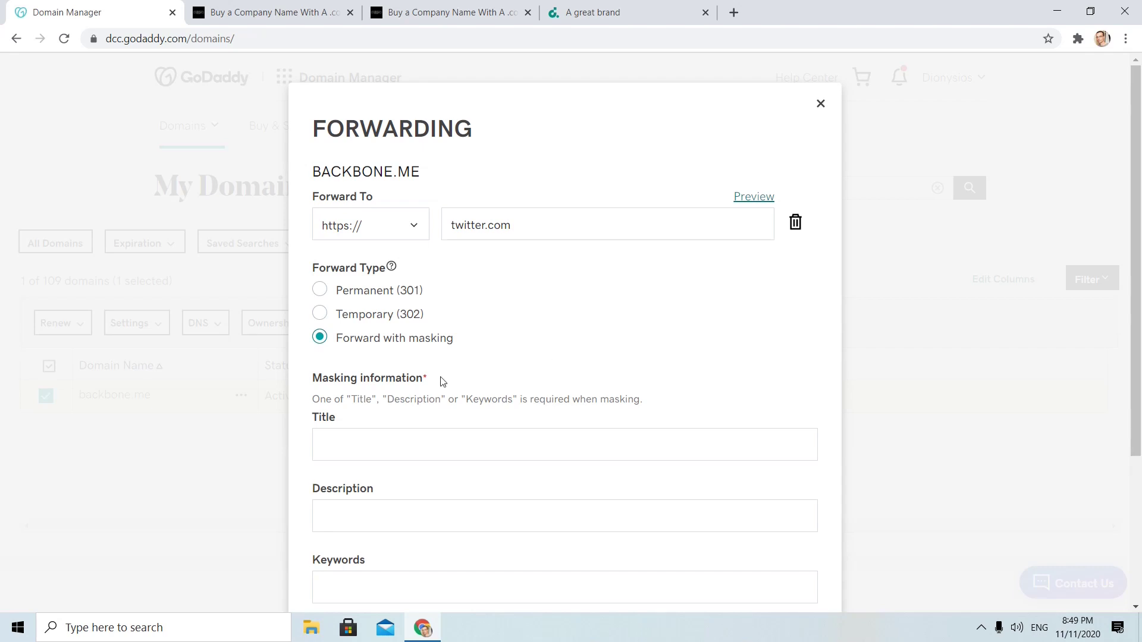
scroll(431, 504, down, 1)
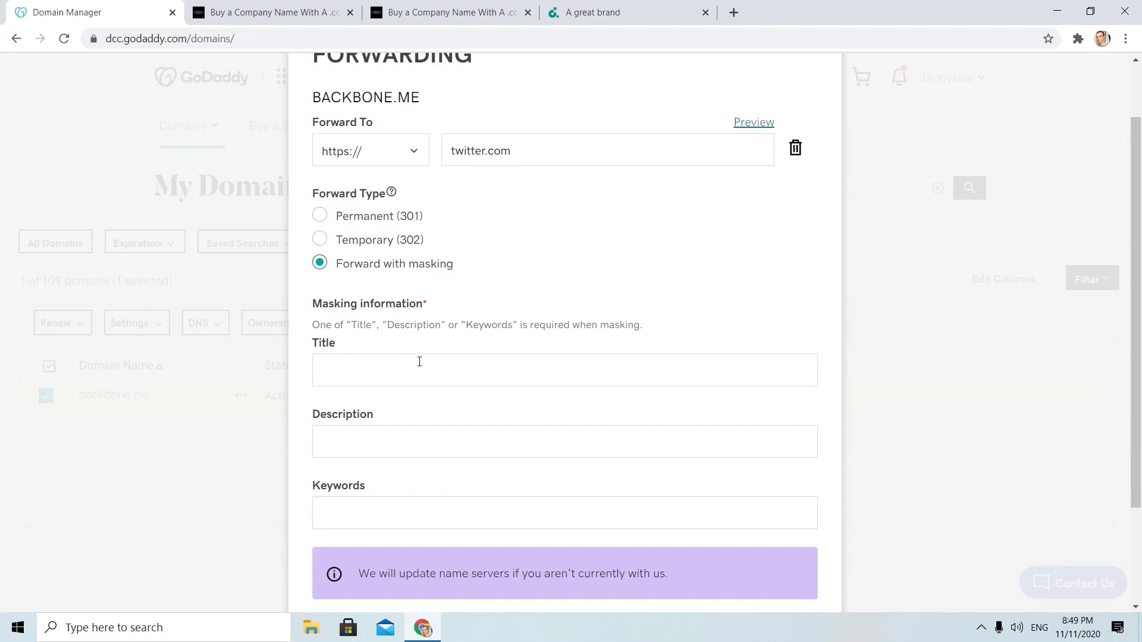
scroll(420, 362, up, 1)
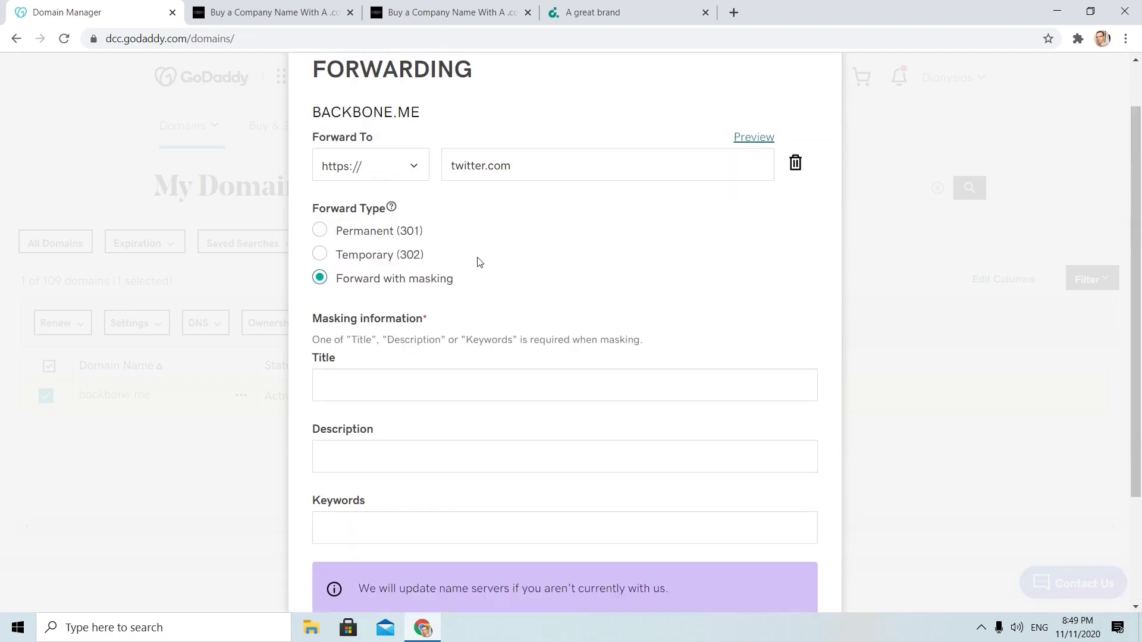
click(645, 16)
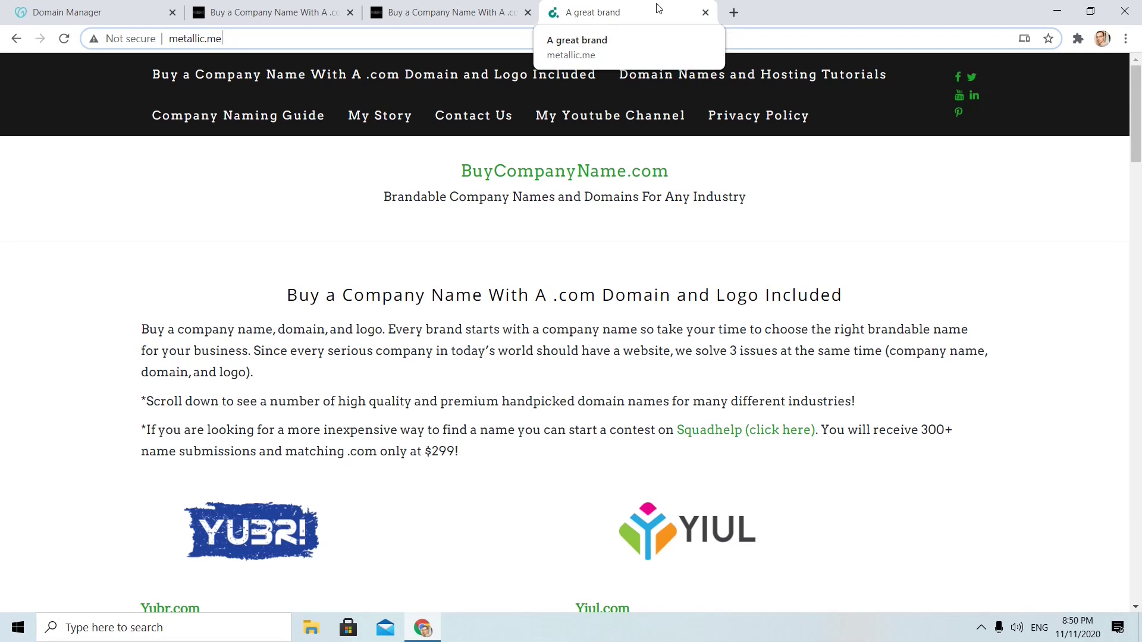
click(119, 11)
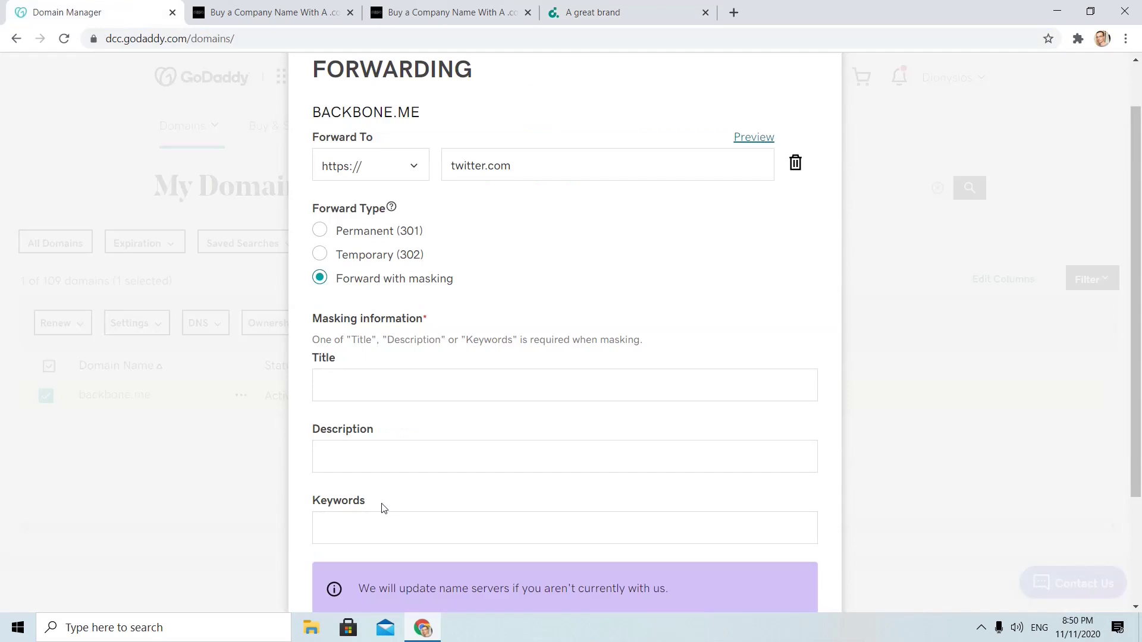
click(378, 530)
click(412, 496)
drag(516, 167, 436, 166)
text(www)
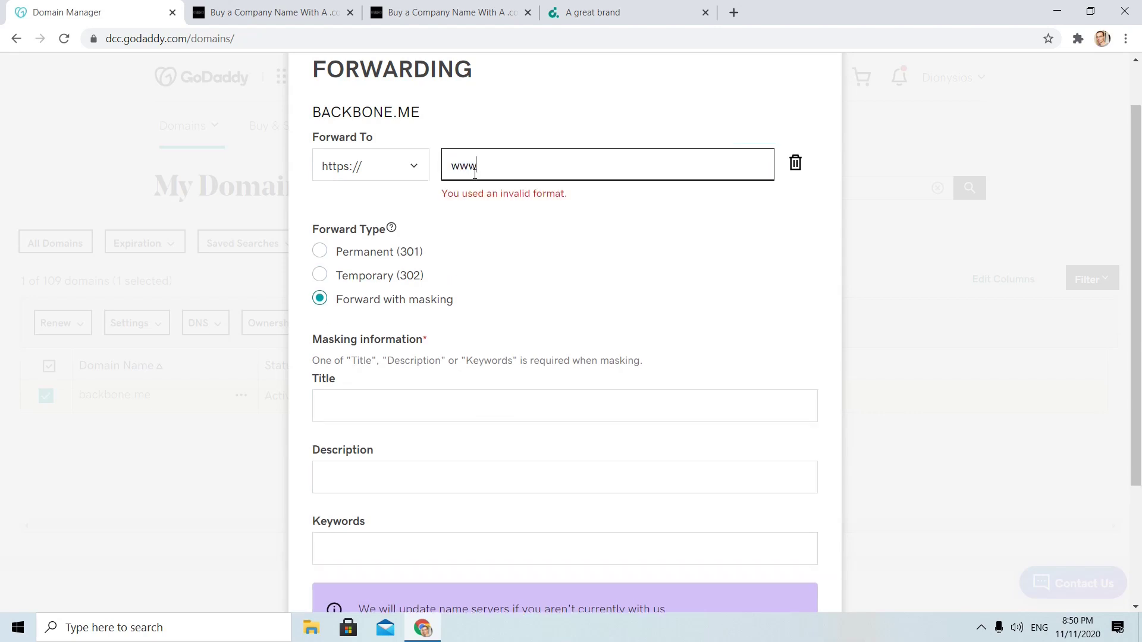
text(.buycom)
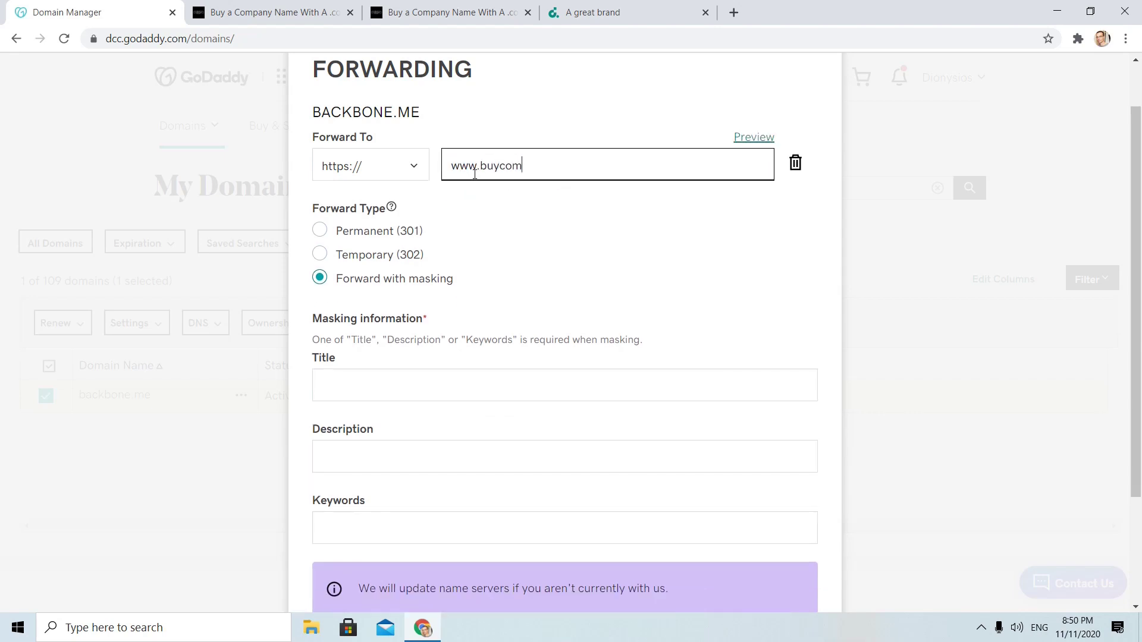
text(panyname.)
text(com)
click(380, 452)
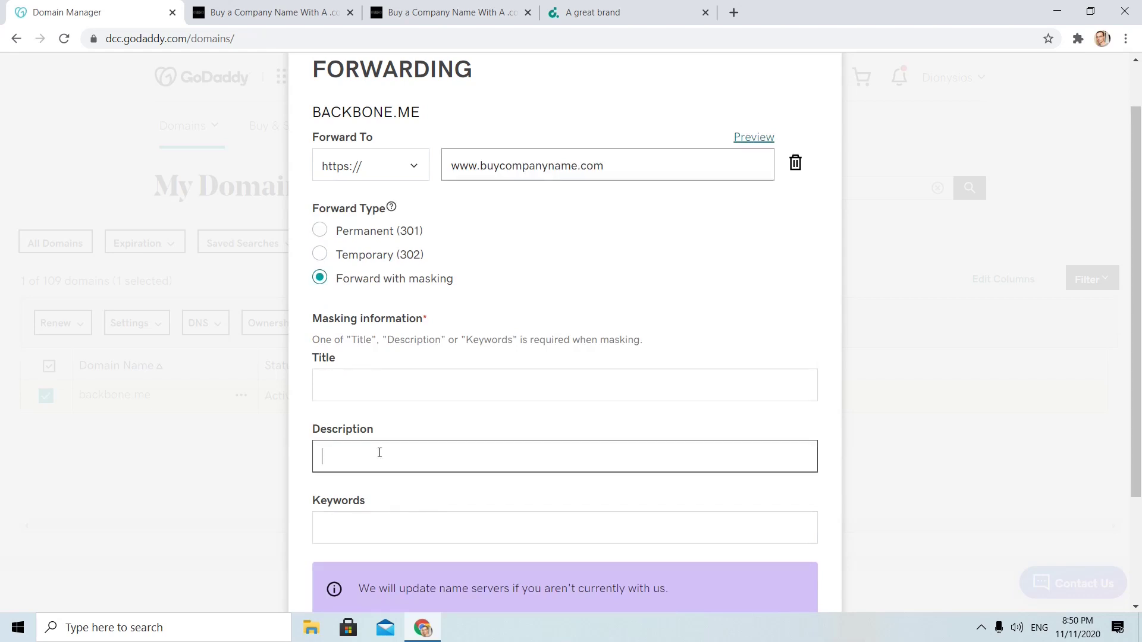
text(site)
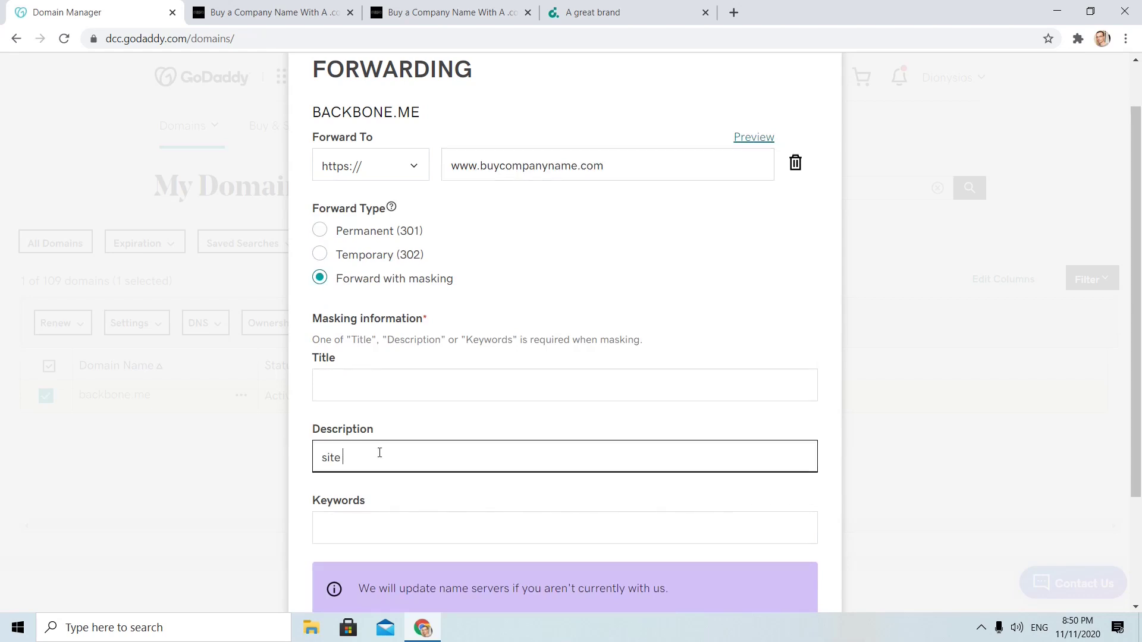
text( about comp)
text(any names)
click(446, 521)
text(bra)
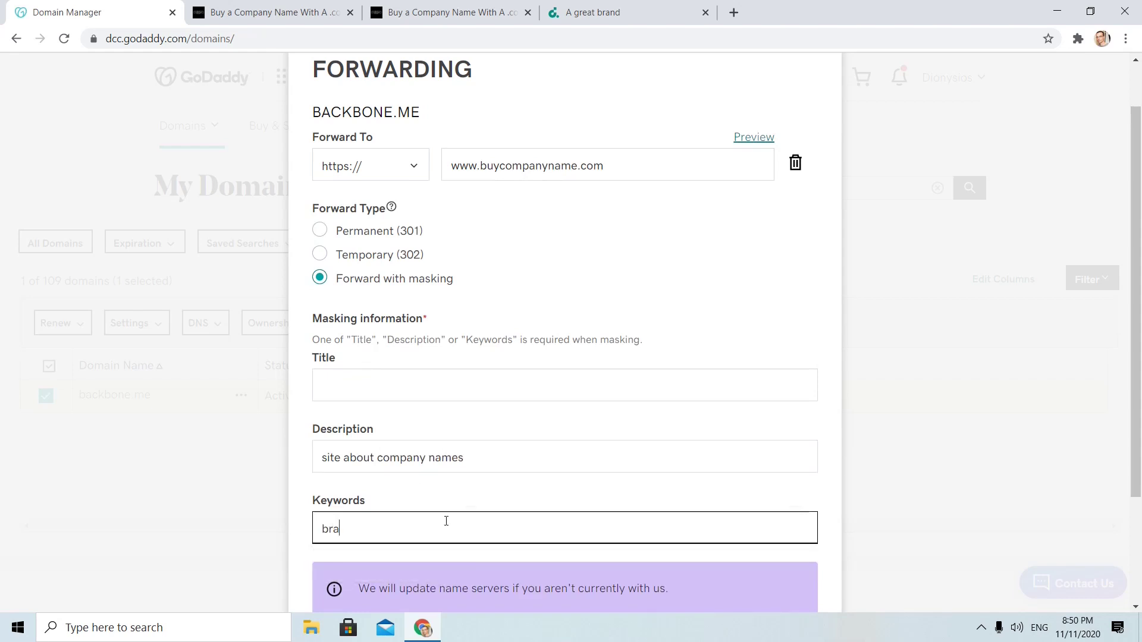
text(nding)
click(430, 393)
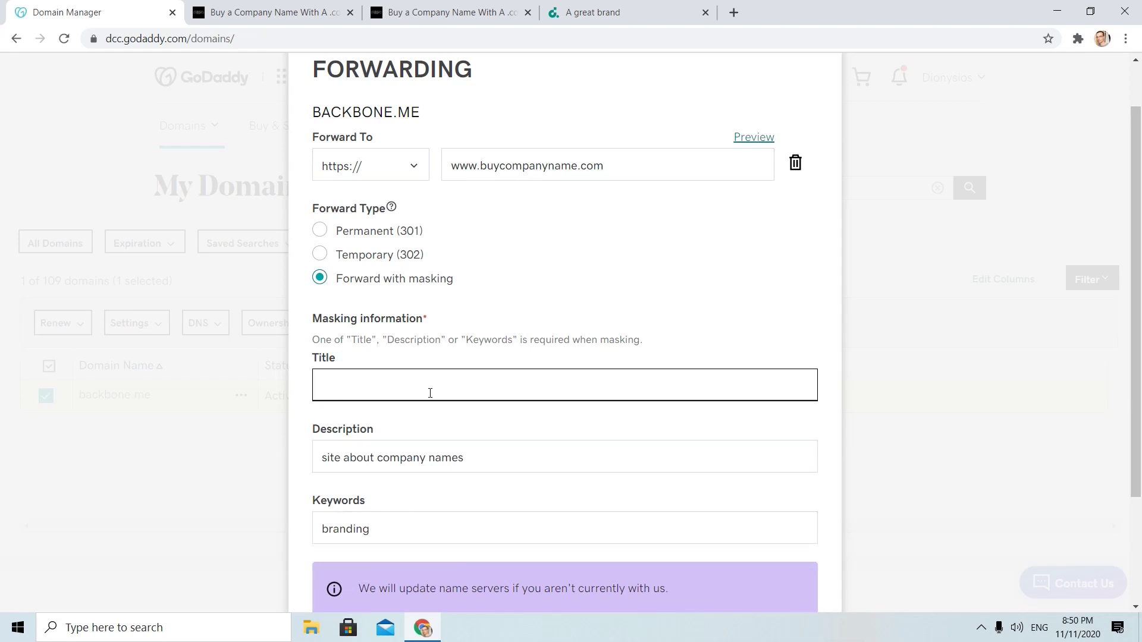
text(A great s)
text(ite)
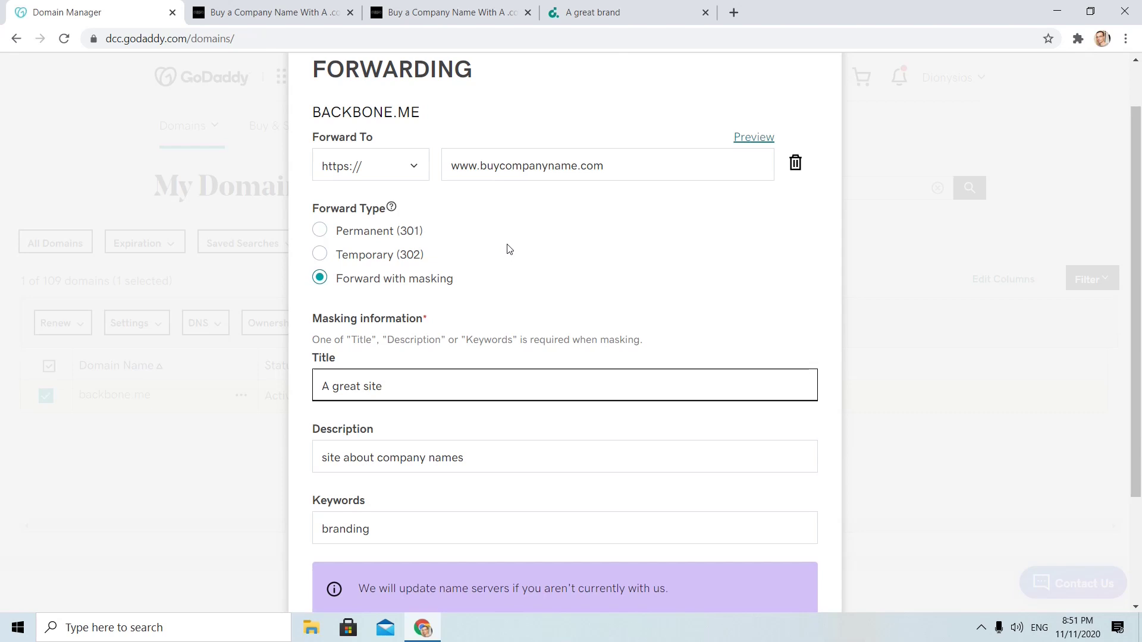
click(624, 16)
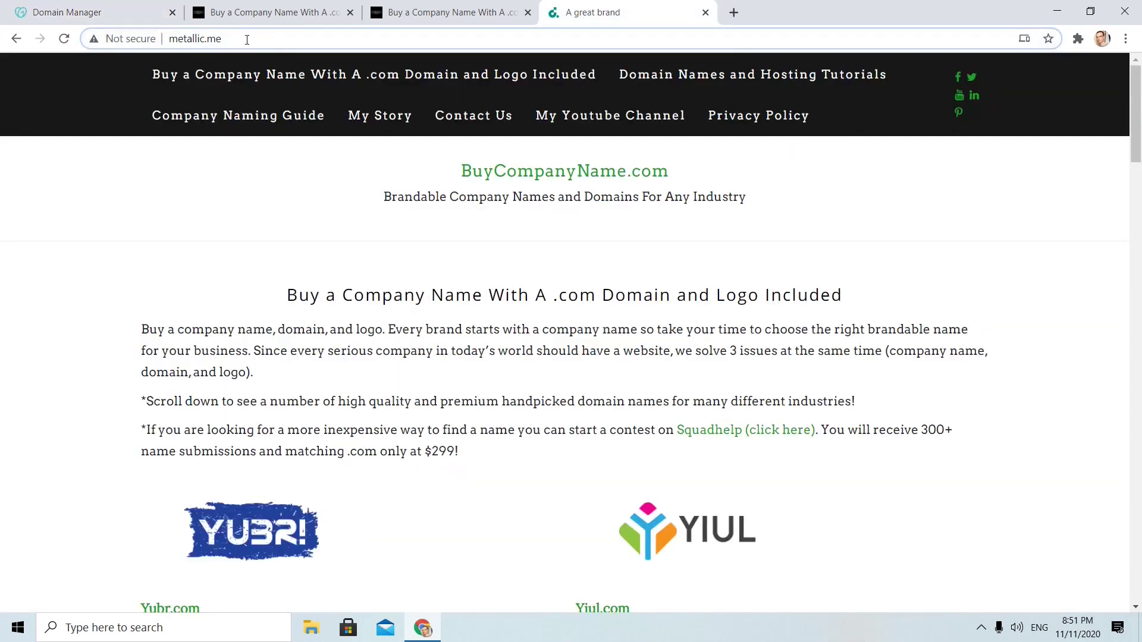
key(ctrl+1)
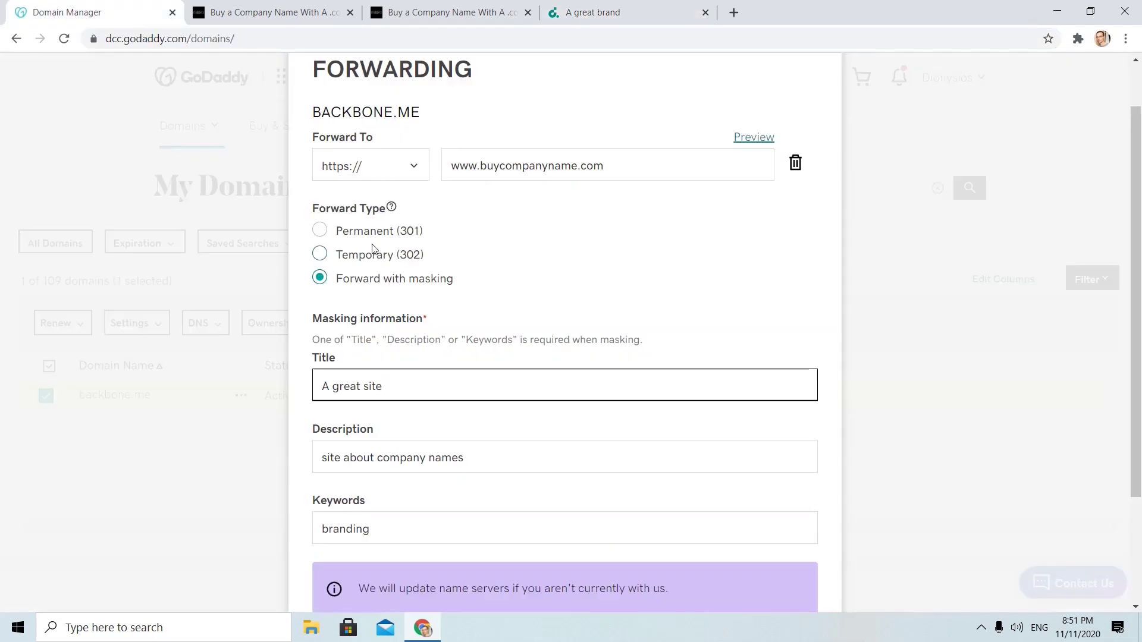
click(319, 233)
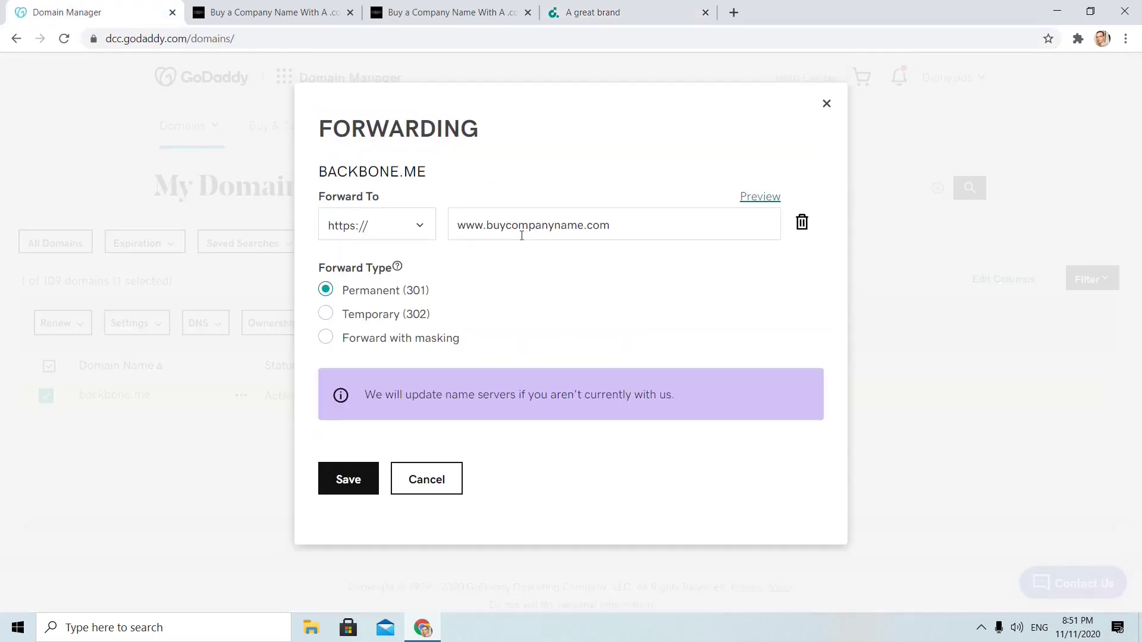
click(332, 488)
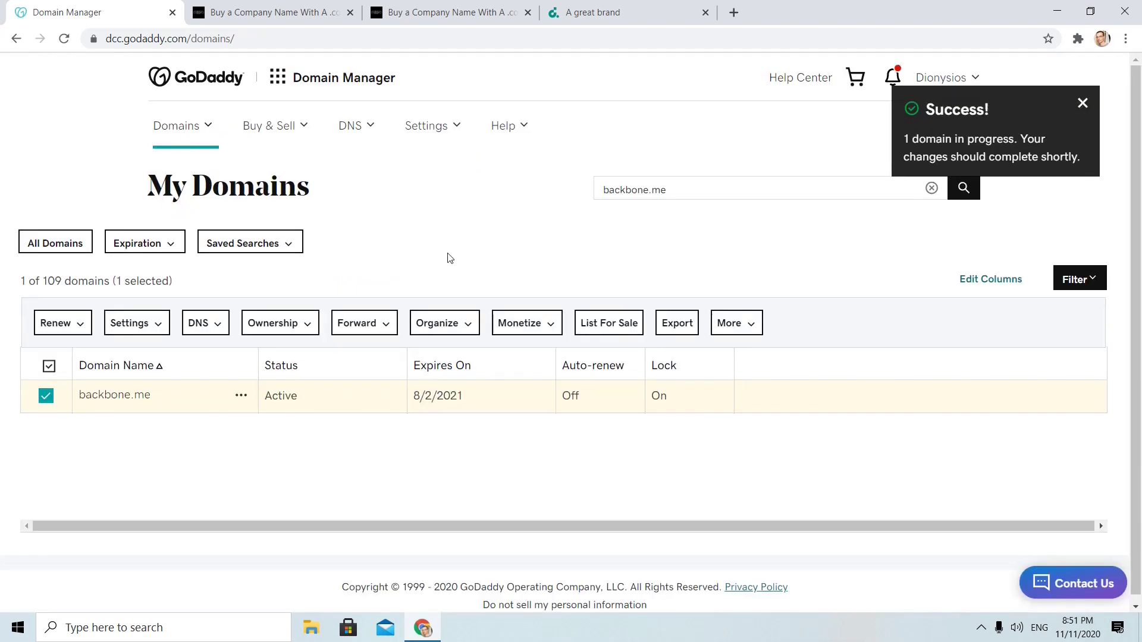
mouse_move(242, 397)
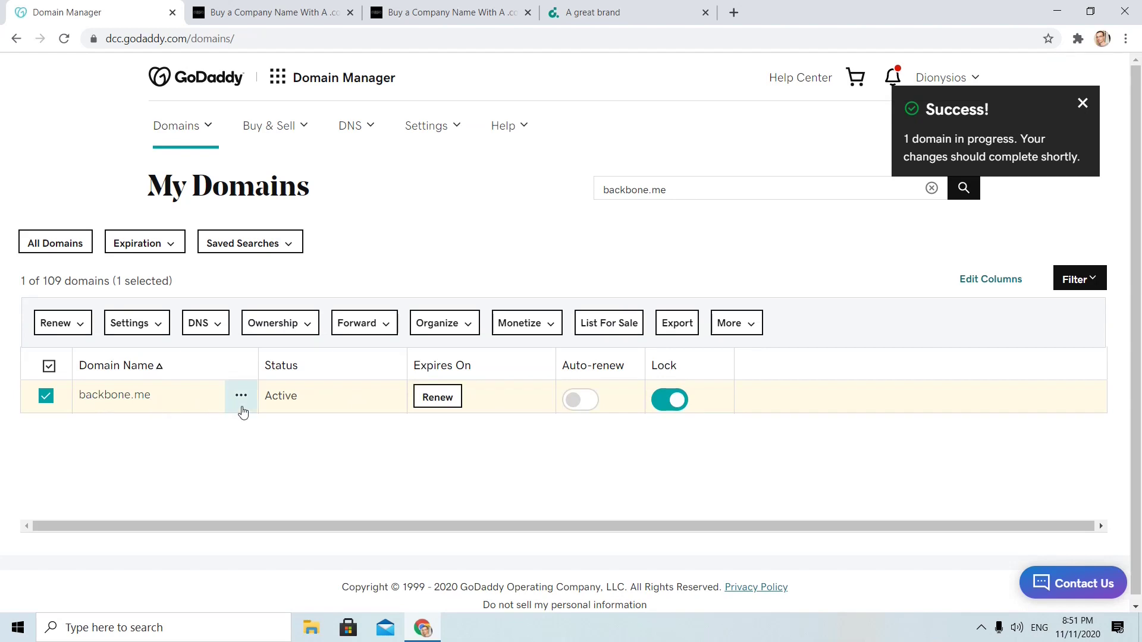
Open backbone.me's settings and its DNS Management page listing the saved forward
click(123, 398)
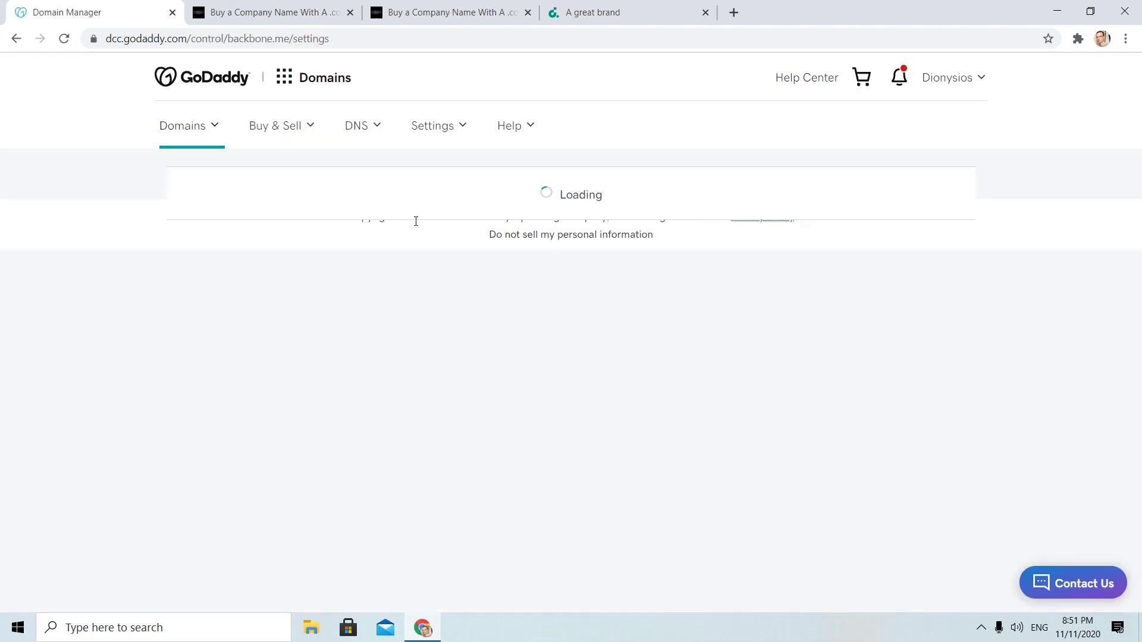
scroll(579, 326, down, 2)
scroll(579, 327, down, 5)
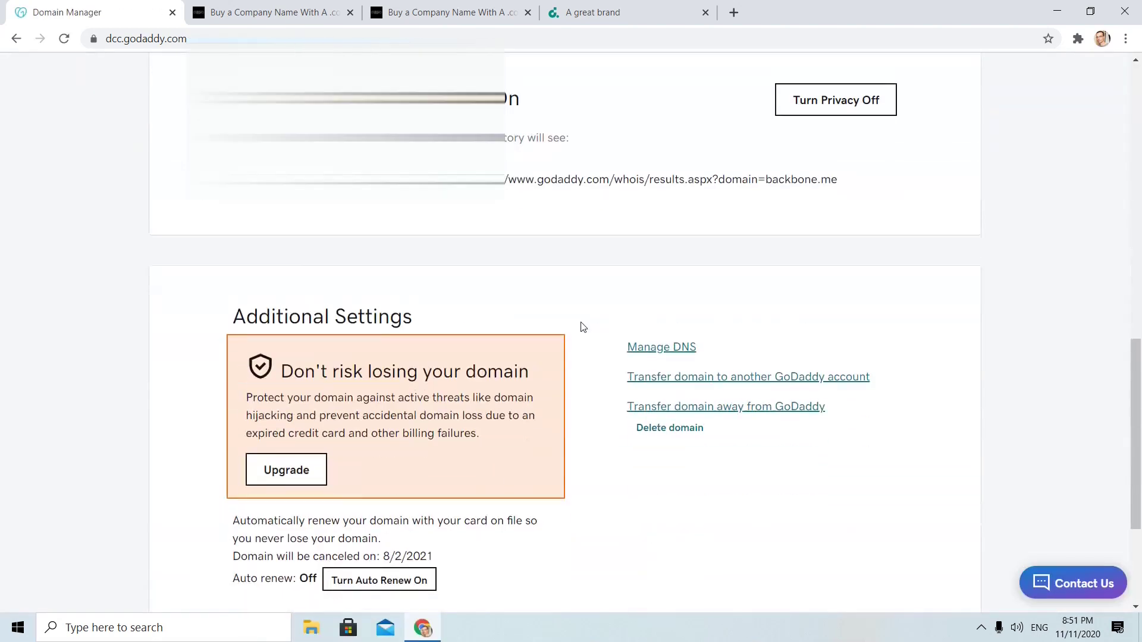
scroll(581, 328, down, 2)
scroll(581, 327, up, 1)
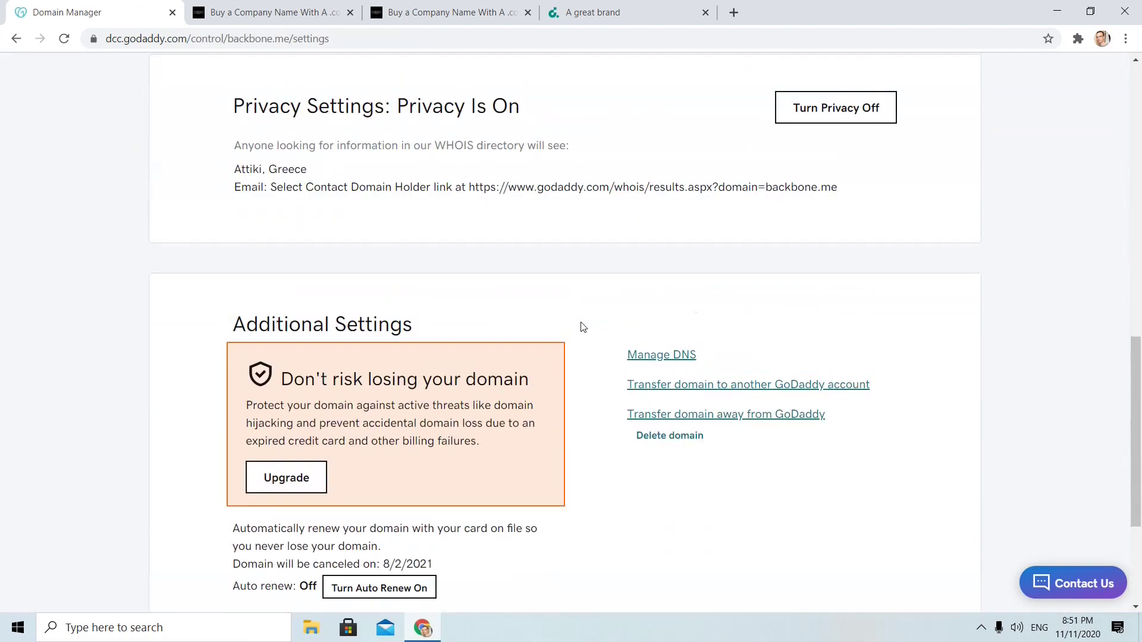
click(661, 363)
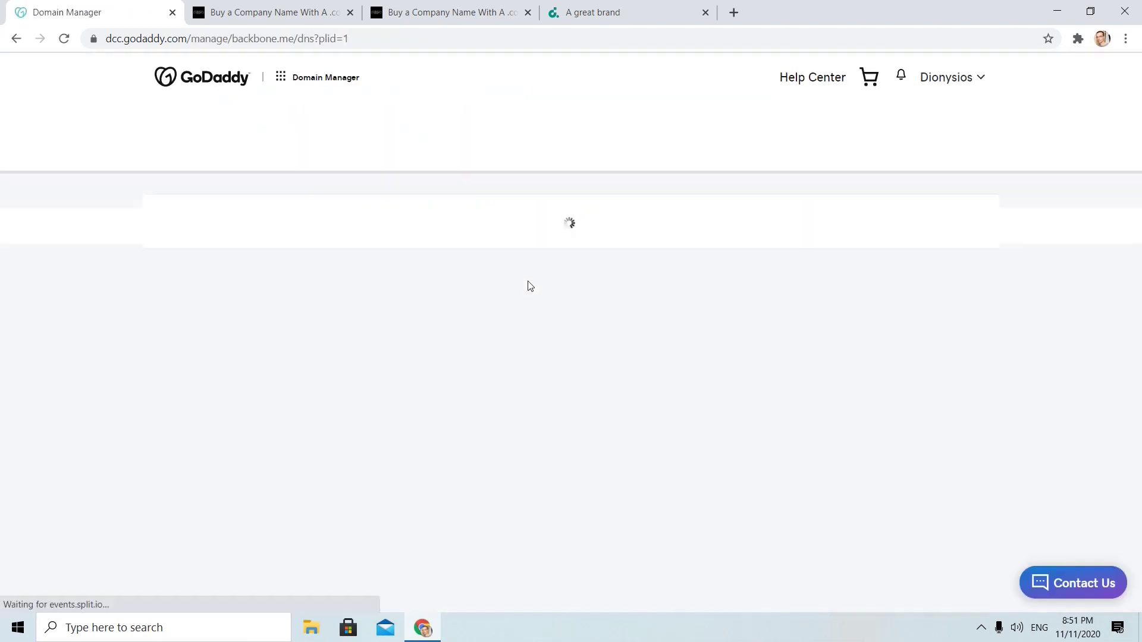
scroll(575, 325, down, 1)
scroll(576, 325, down, 1)
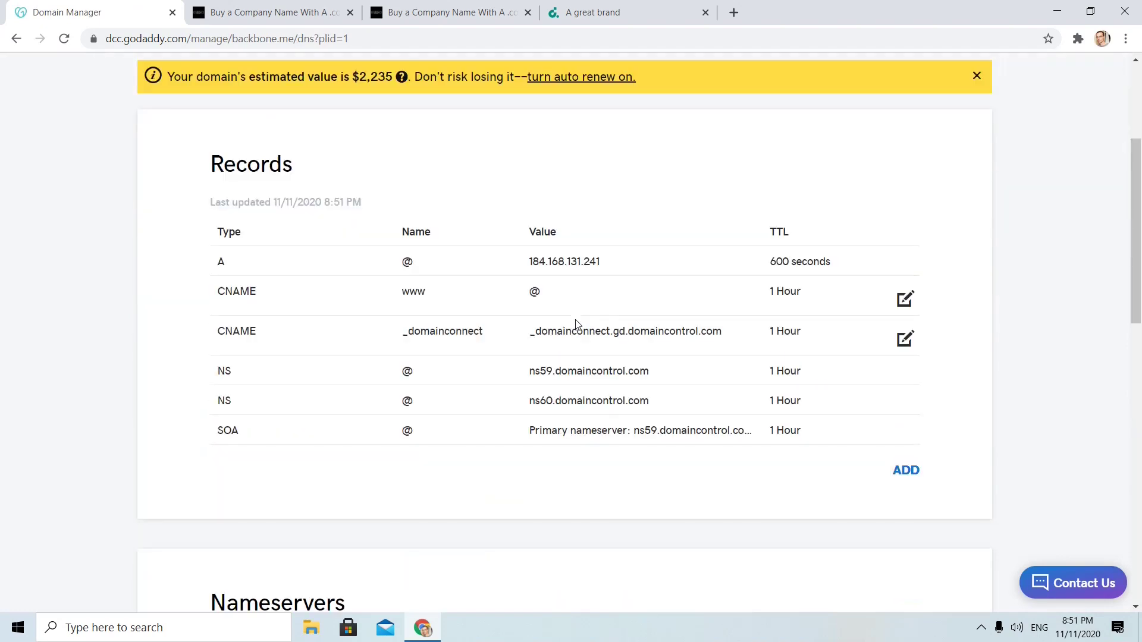
scroll(576, 325, down, 1)
scroll(576, 325, down, 2)
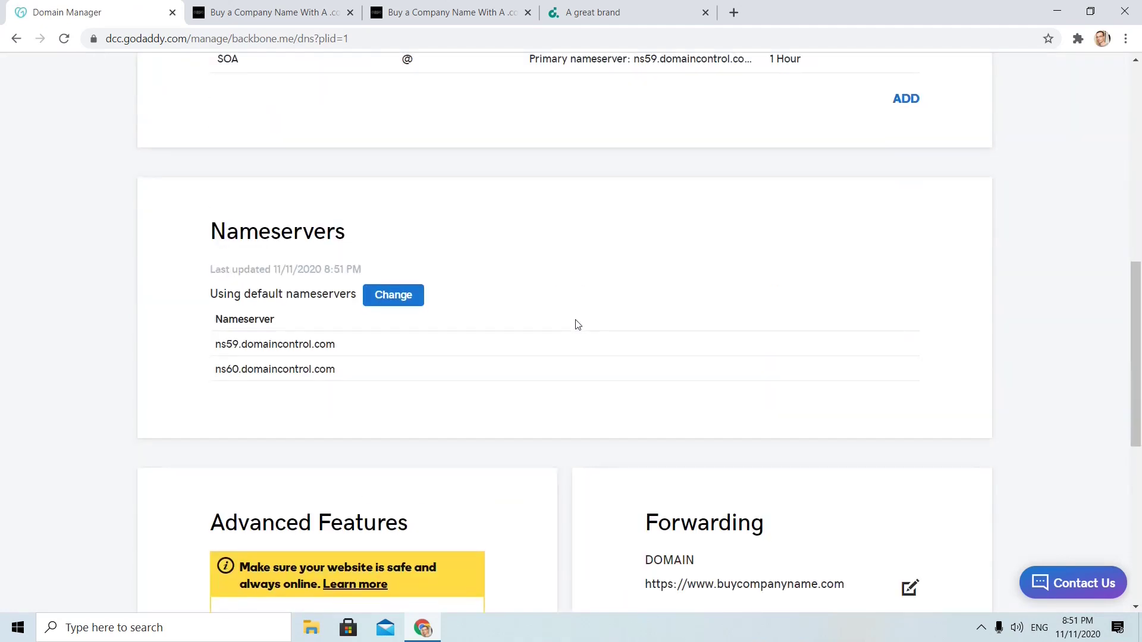
scroll(575, 325, down, 3)
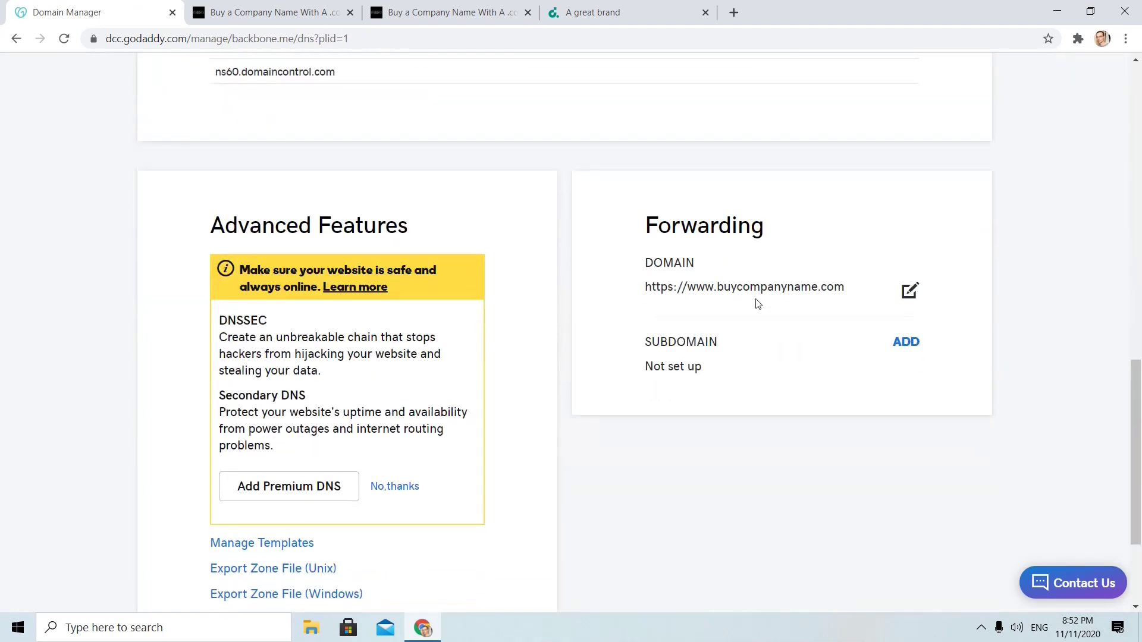
scroll(611, 325, down, 1)
scroll(609, 324, down, 2)
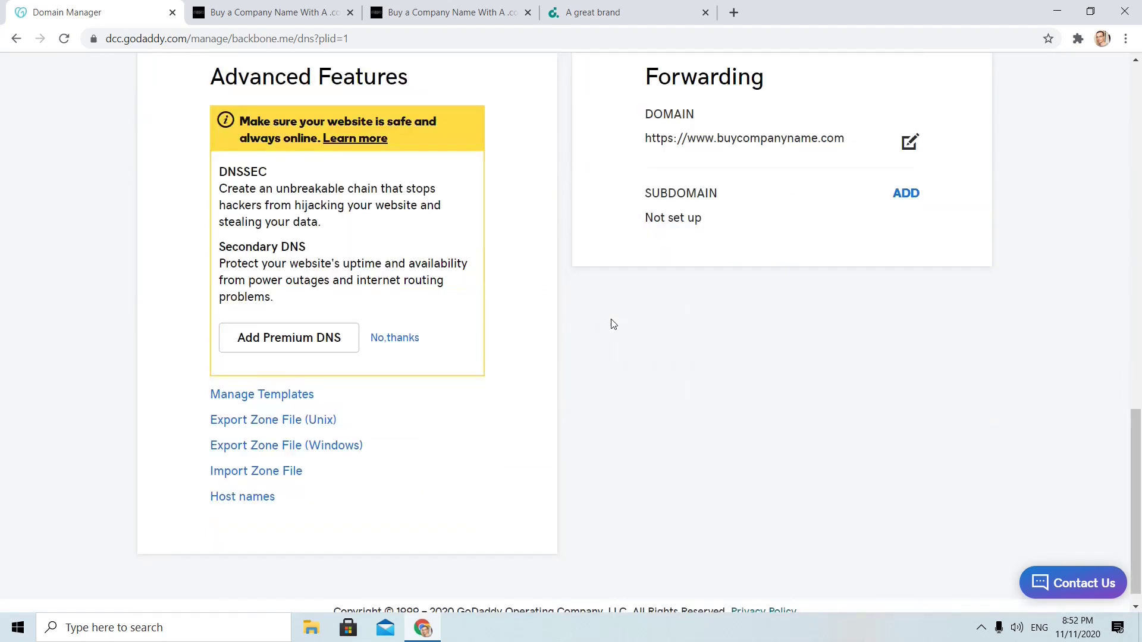
scroll(609, 324, up, 1)
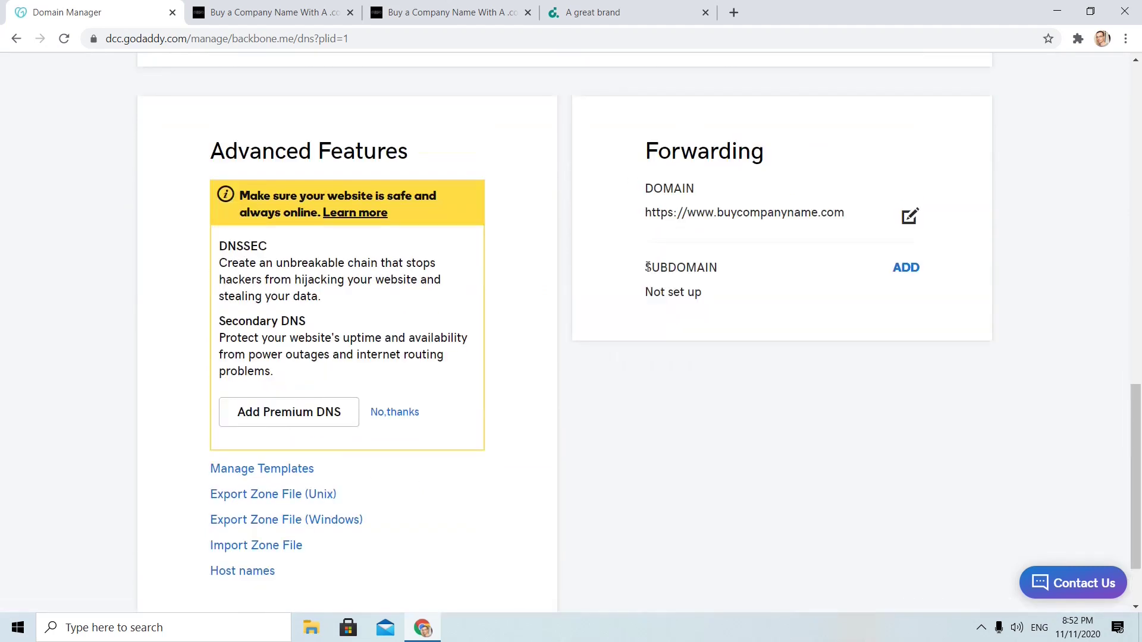
Set backbone.me's forward to Forward with masking and highlight the note about required masking fields
click(910, 219)
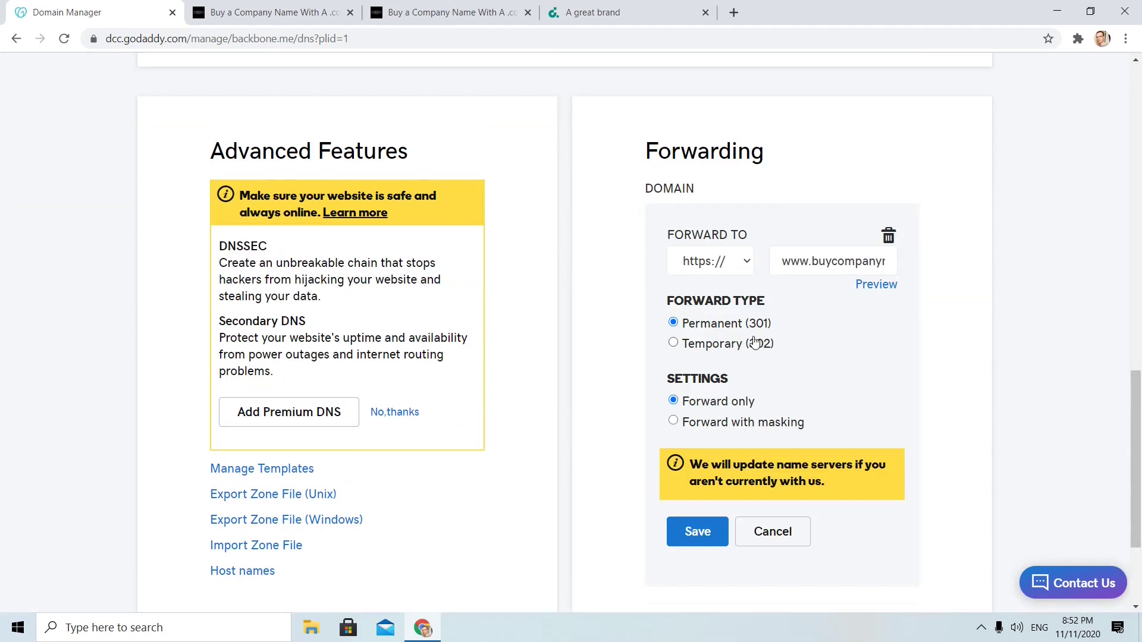
click(746, 265)
click(785, 421)
scroll(785, 422, down, 1)
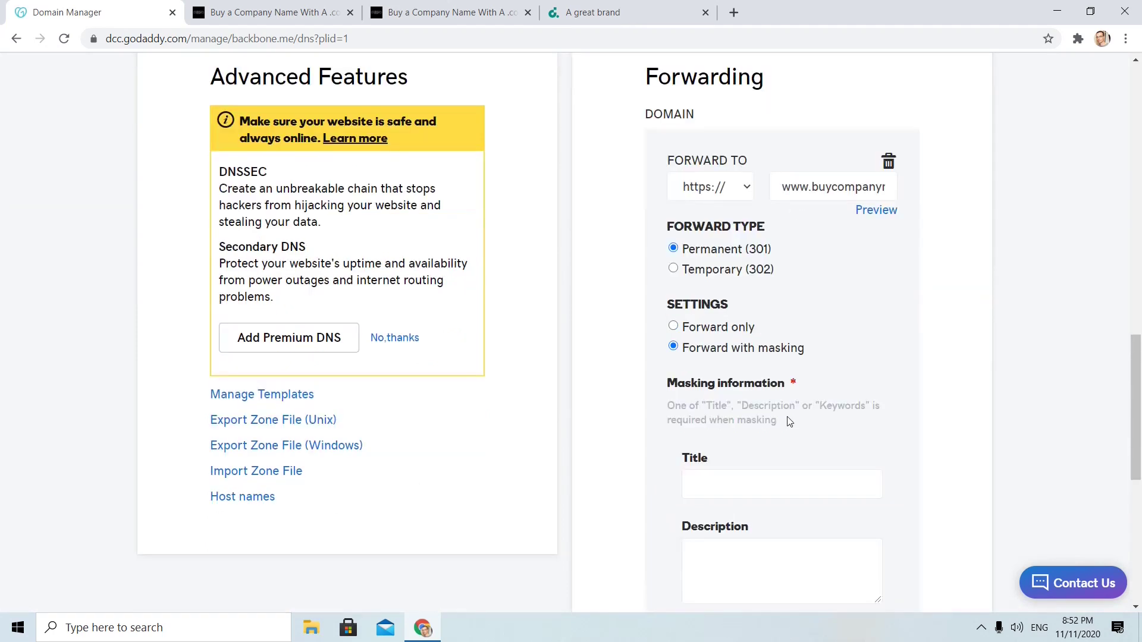
drag(782, 420, 664, 406)
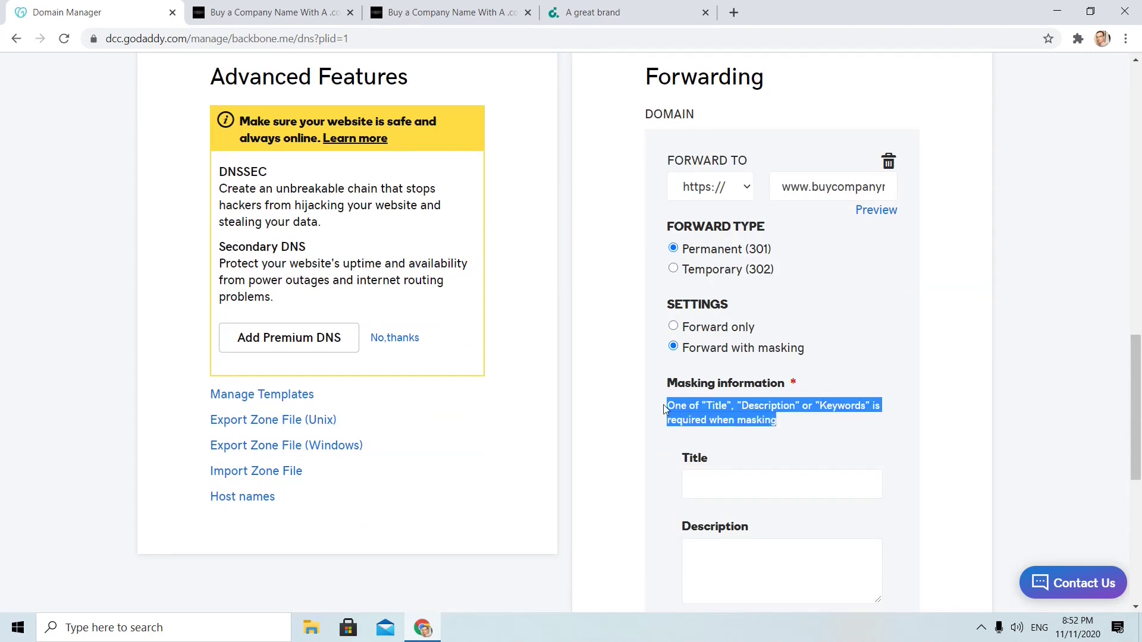
click(801, 429)
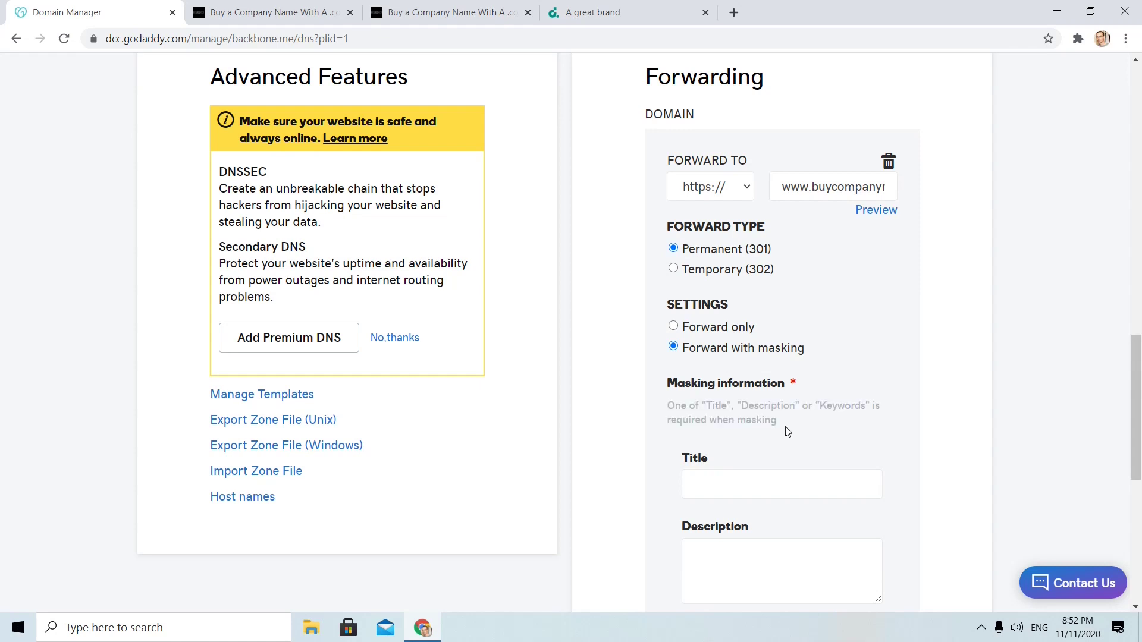
click(607, 13)
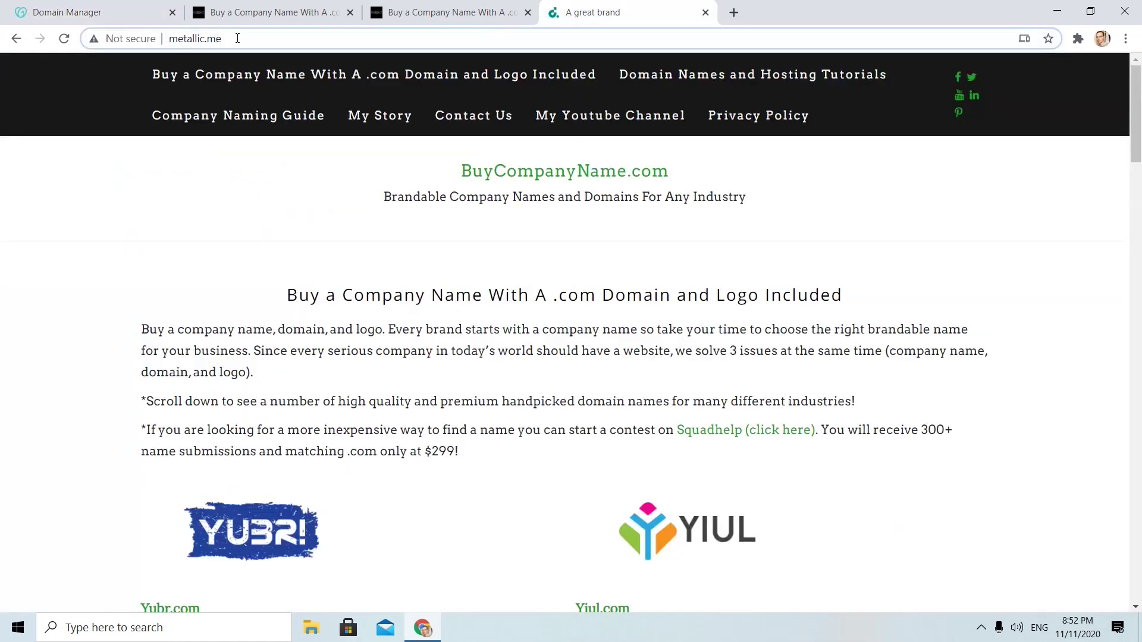
click(195, 39)
text(metall)
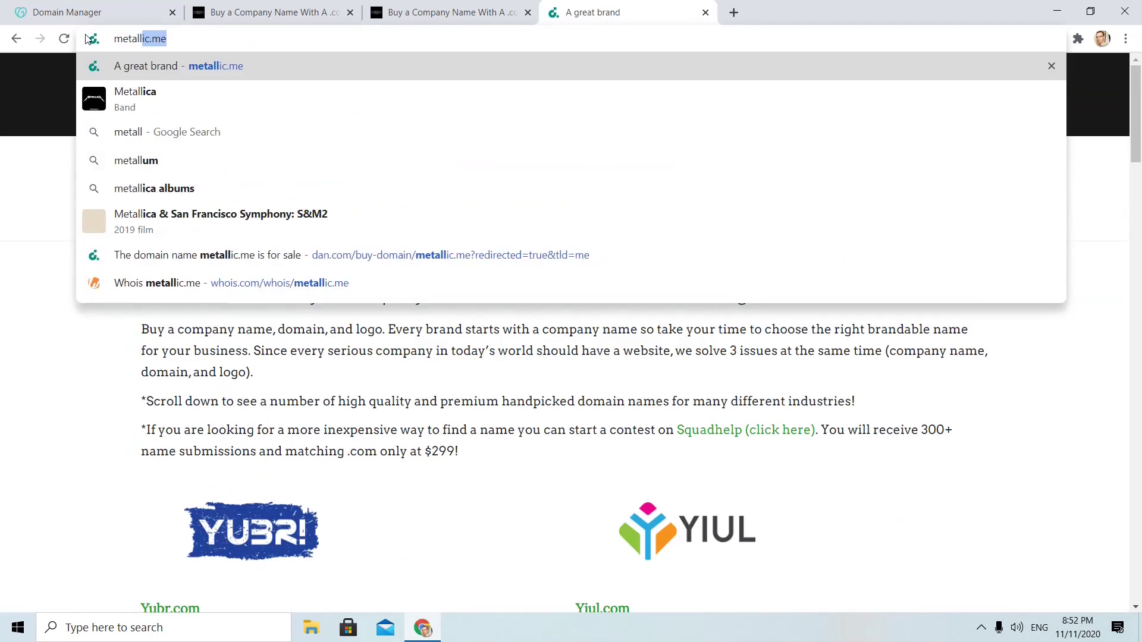
text(ic.me)
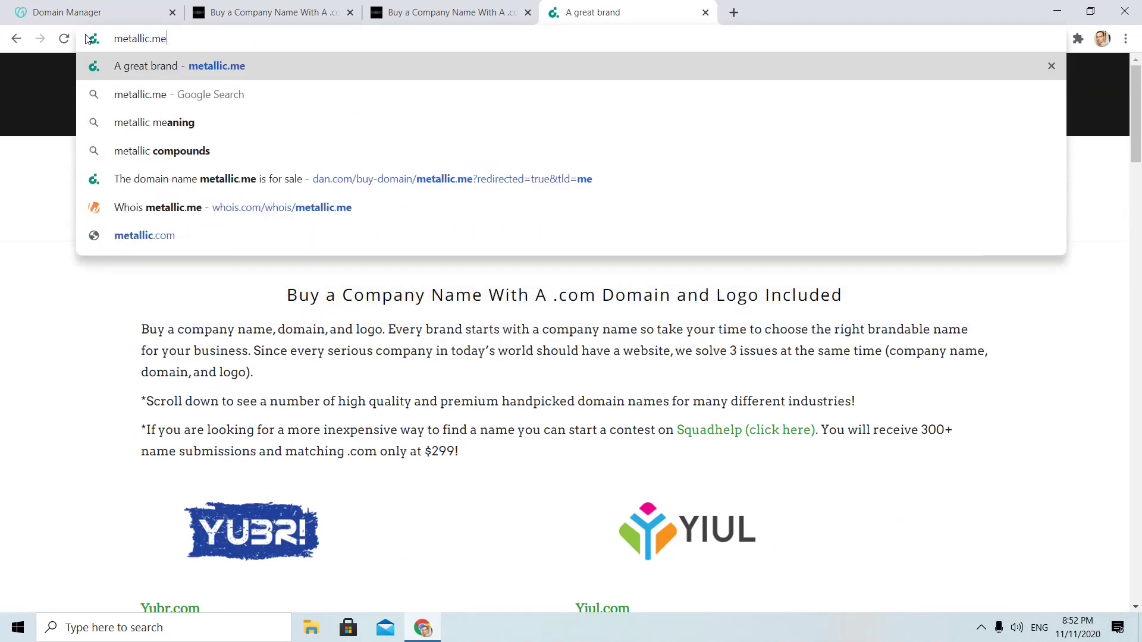
key(Return)
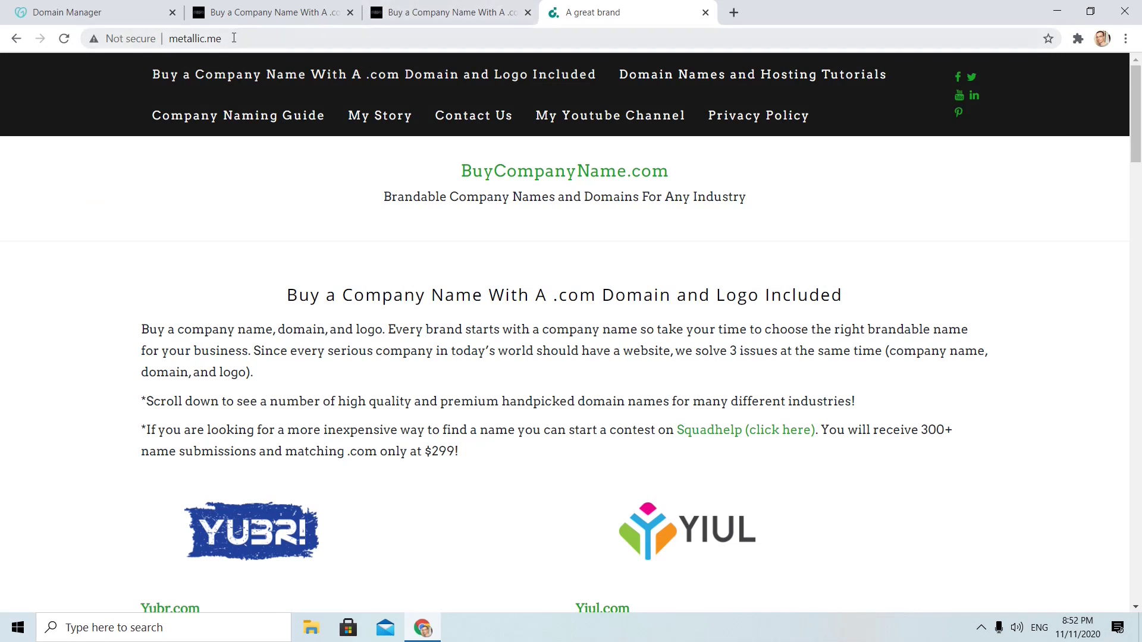
click(436, 13)
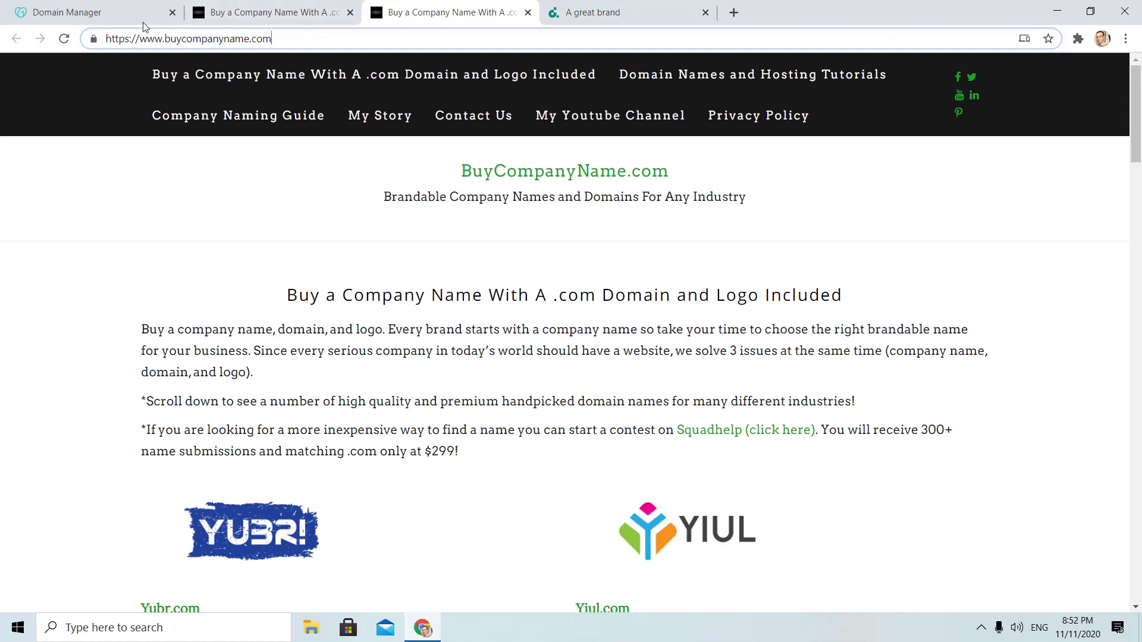
click(97, 12)
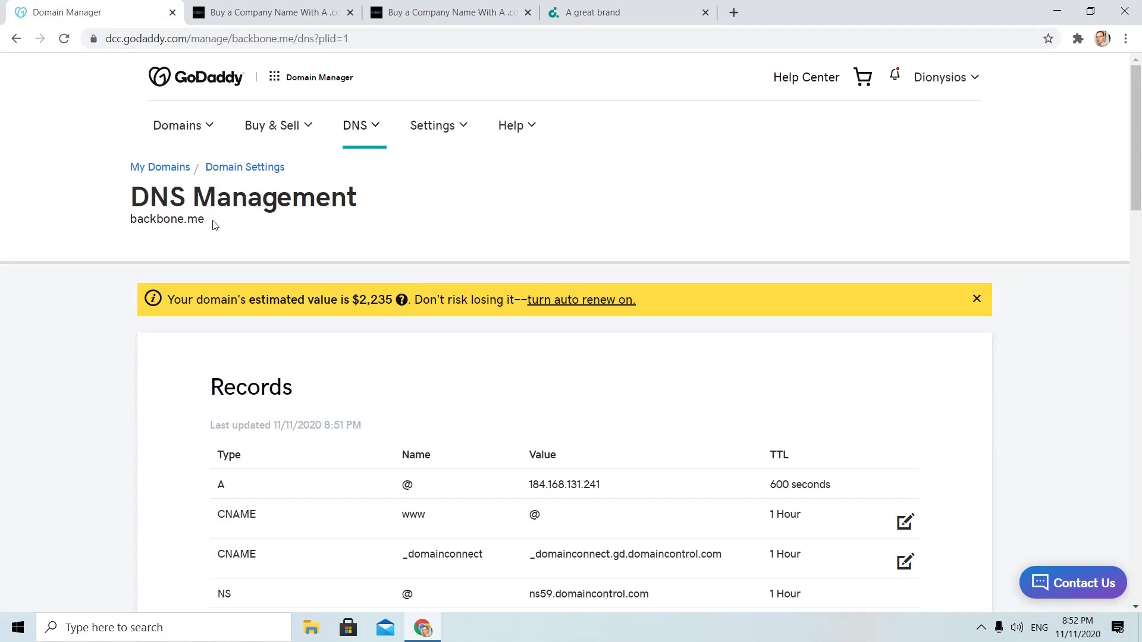
drag(204, 224, 154, 224)
scroll(473, 226, down, 4)
scroll(474, 227, down, 4)
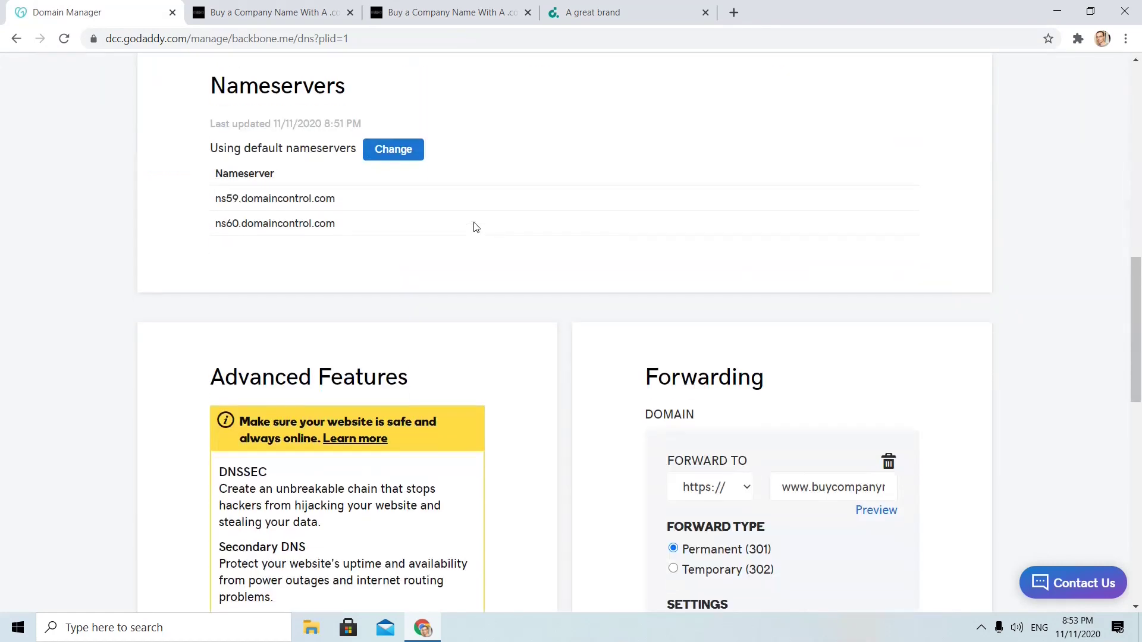
scroll(773, 325, down, 2)
scroll(821, 319, up, 1)
click(673, 475)
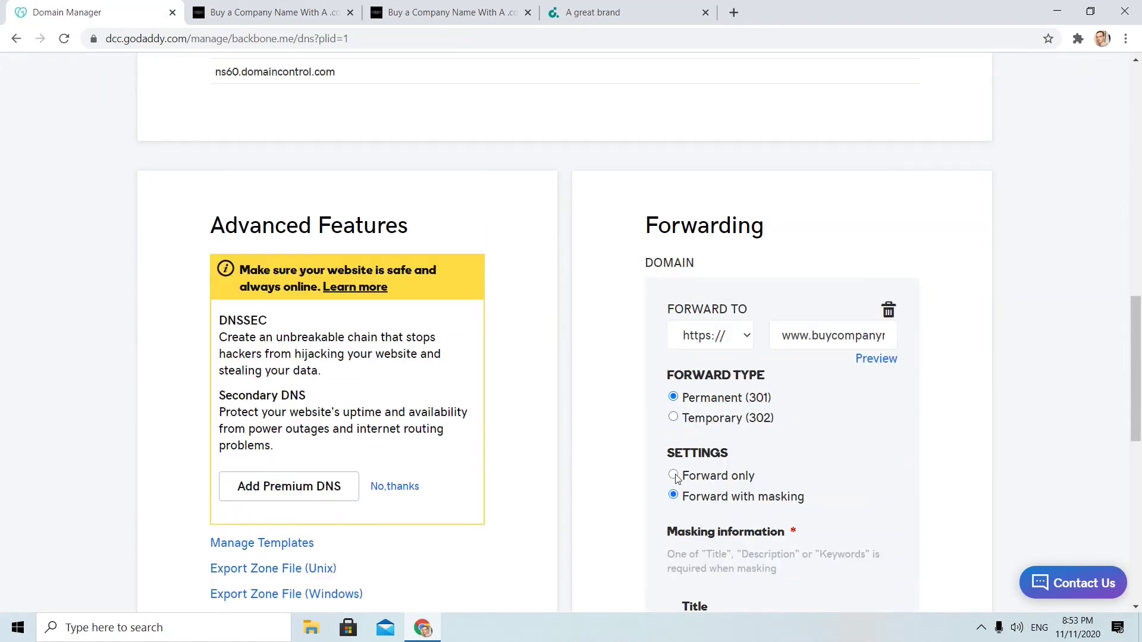
scroll(837, 426, down, 1)
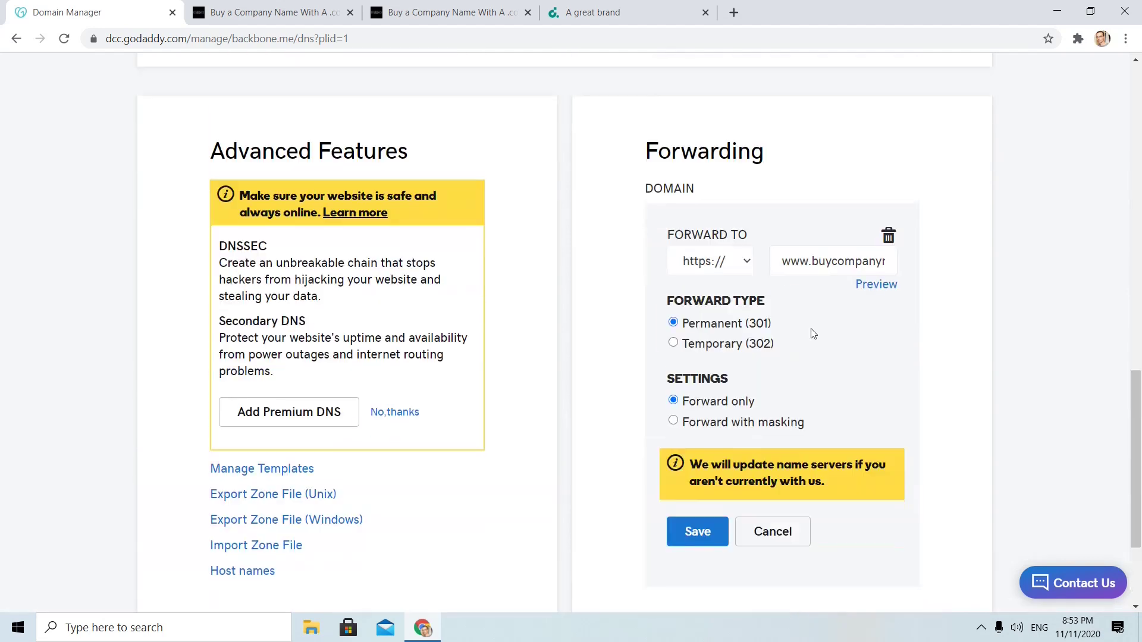
click(699, 538)
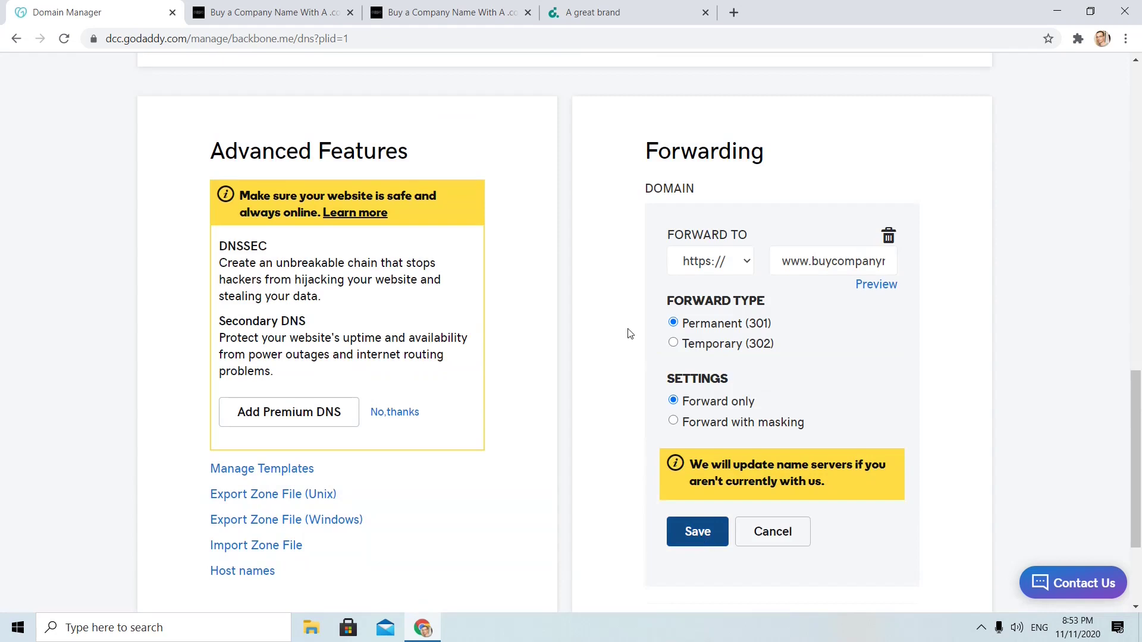
scroll(761, 255, down, 4)
scroll(762, 255, down, 3)
scroll(761, 256, down, 4)
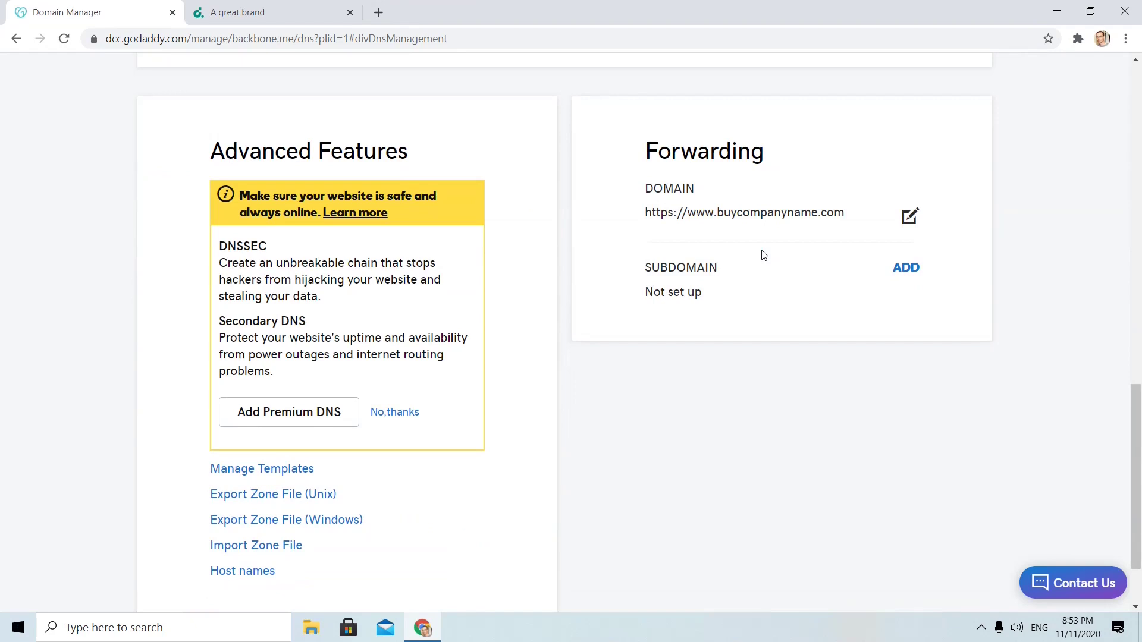
scroll(762, 256, up, 3)
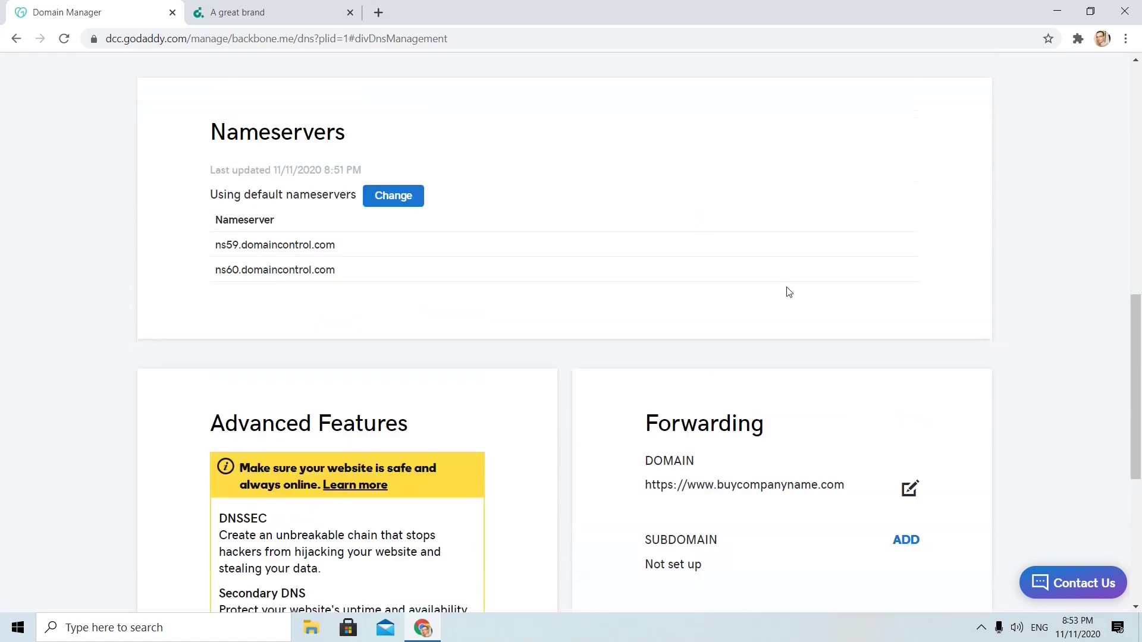